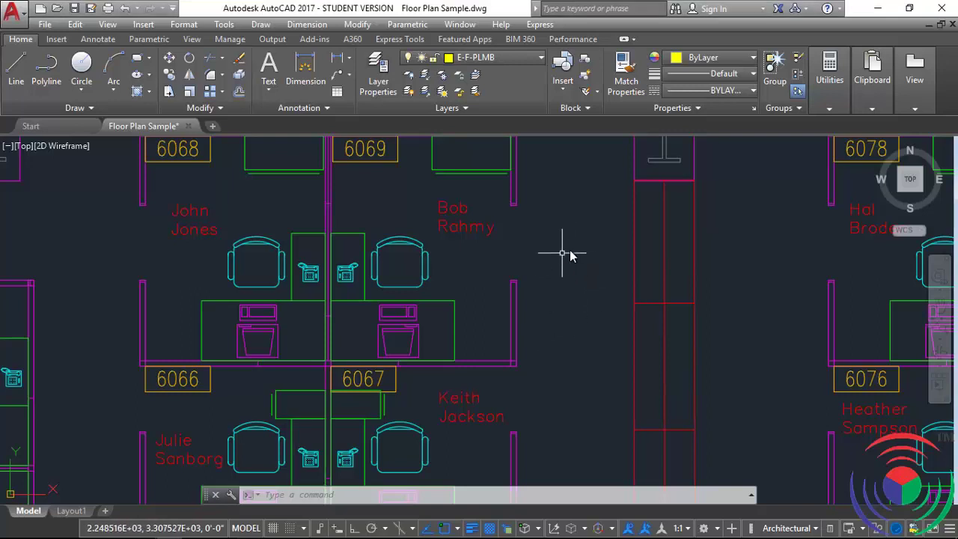
- Expand the Layers panel to show Layer Previous, Copy to Layer and Locked Layer Fading
left_click(470, 109)
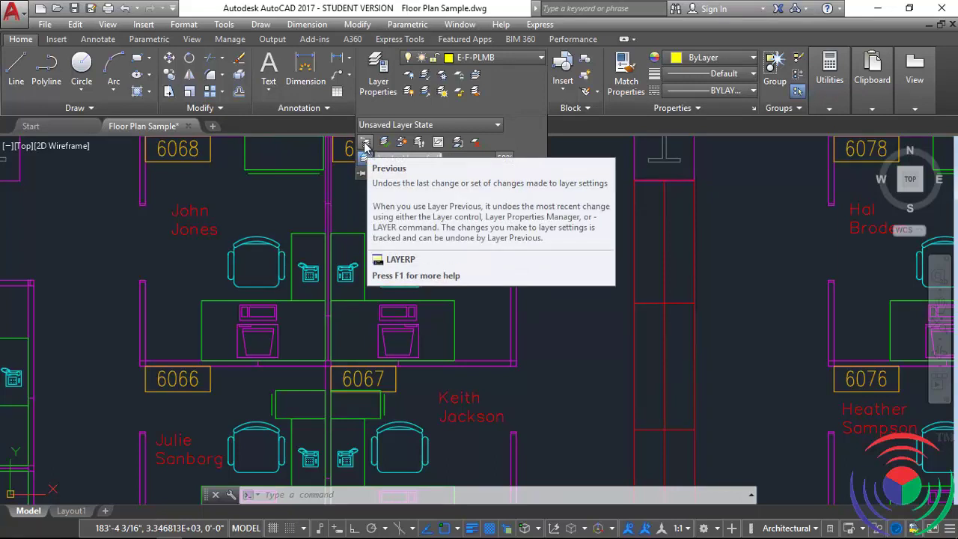
- Apply Layer Previous three times until CHAIRS is current, then re-expand the Layers panel
left_click(365, 143)
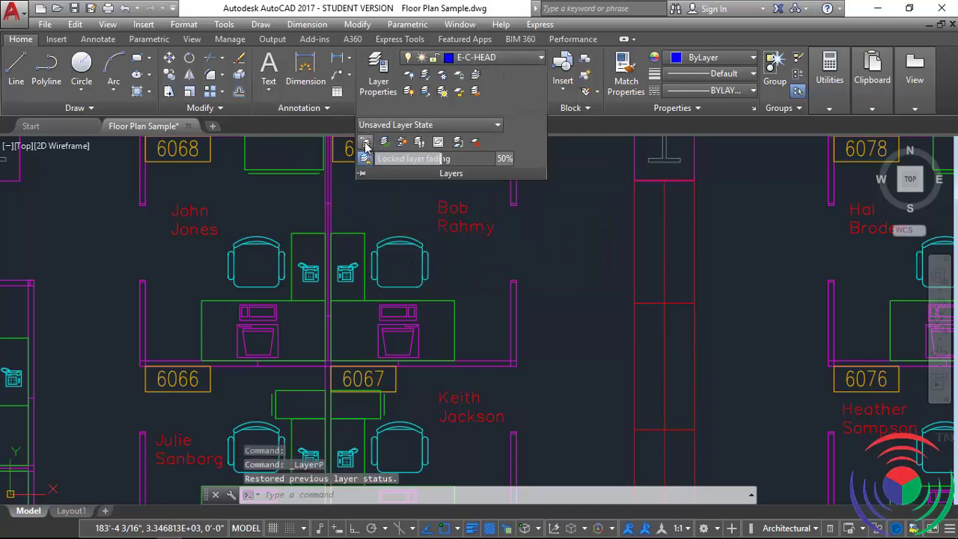
left_click(365, 143)
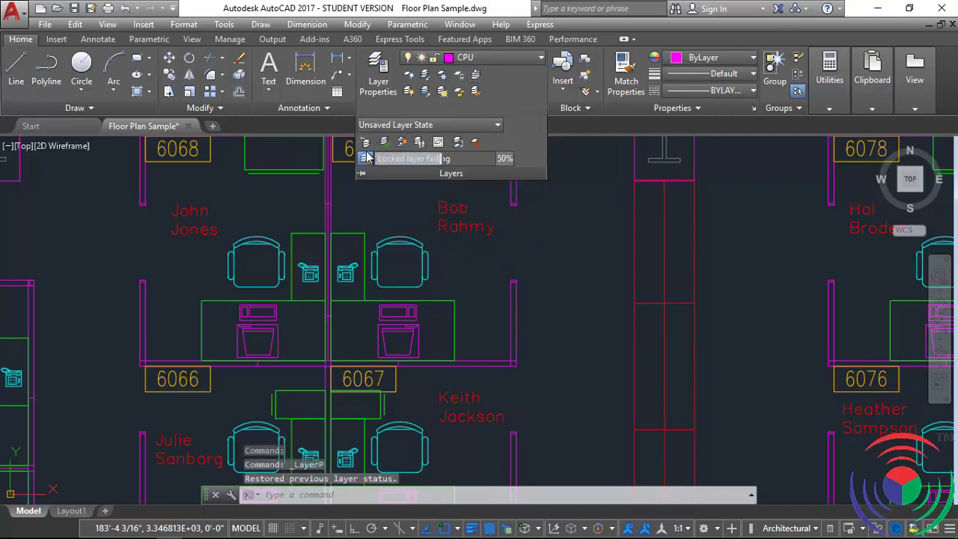
left_click(365, 143)
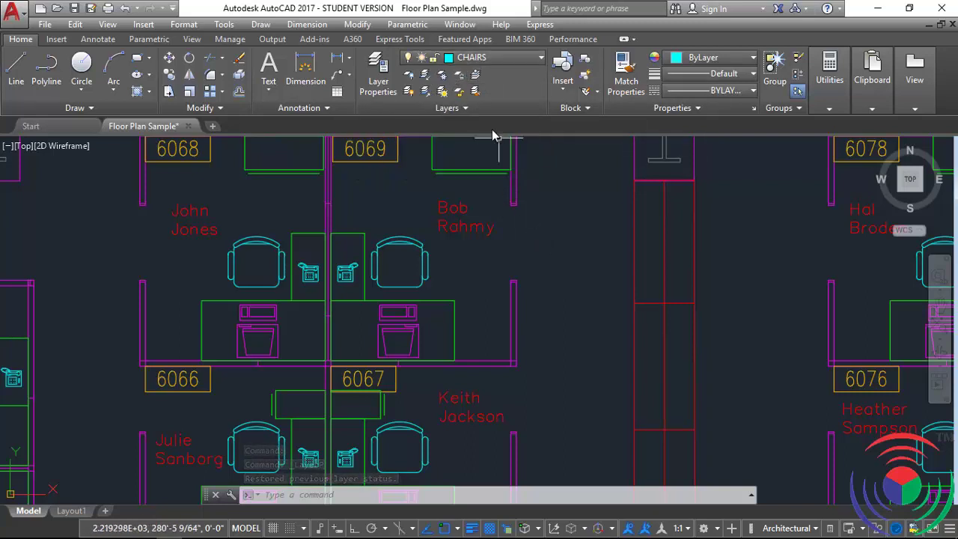
left_click(456, 109)
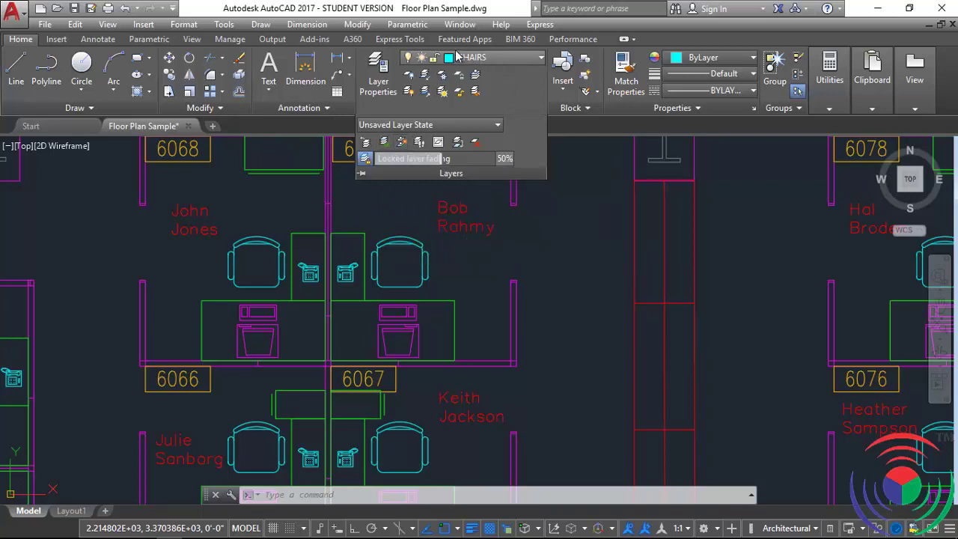
- Move the purple units under the right and left upper desks onto the current CHAIRS layer
left_click(383, 145)
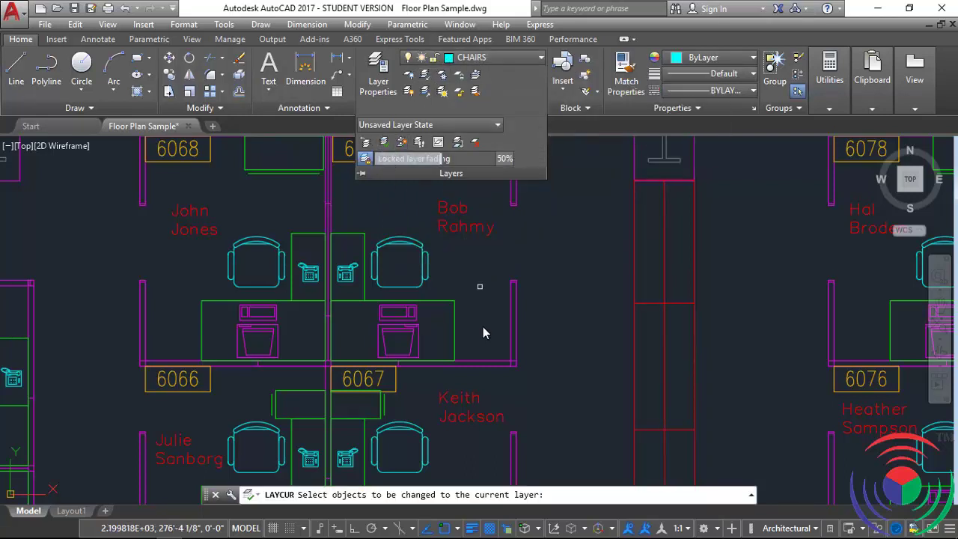
left_click(419, 346)
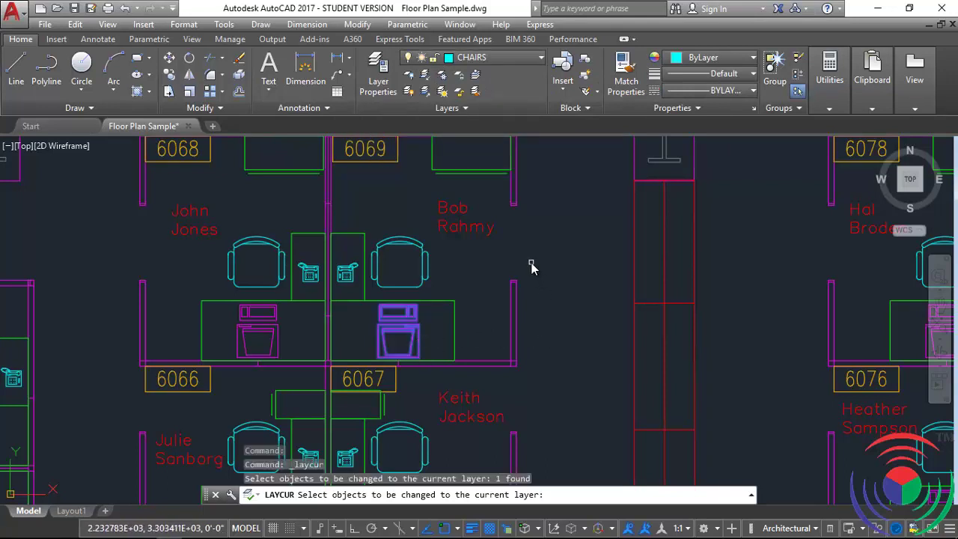
key("Return")
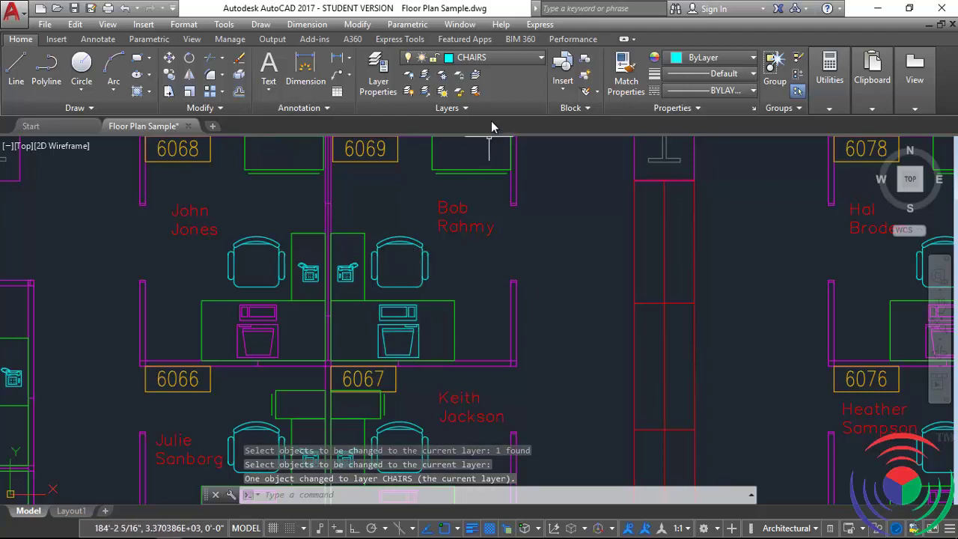
left_click(467, 109)
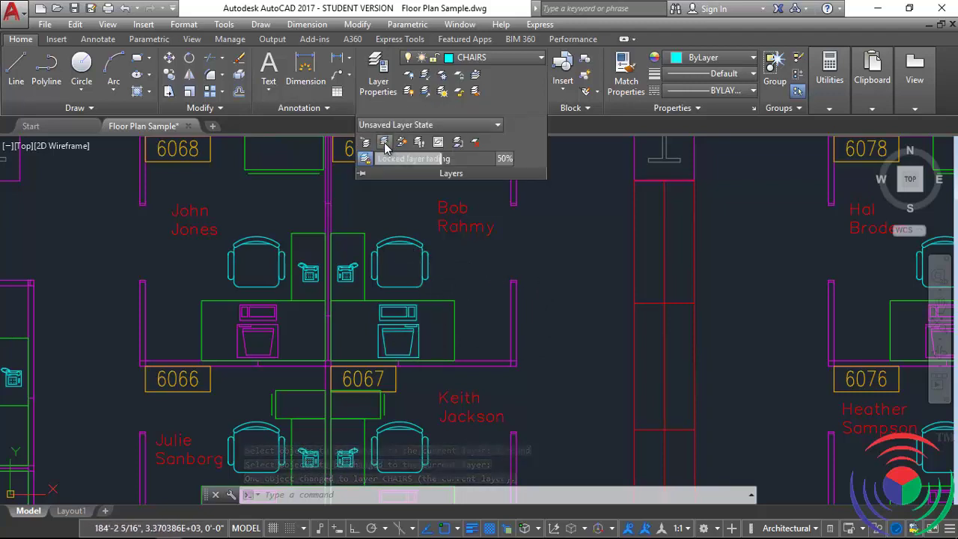
left_click(384, 143)
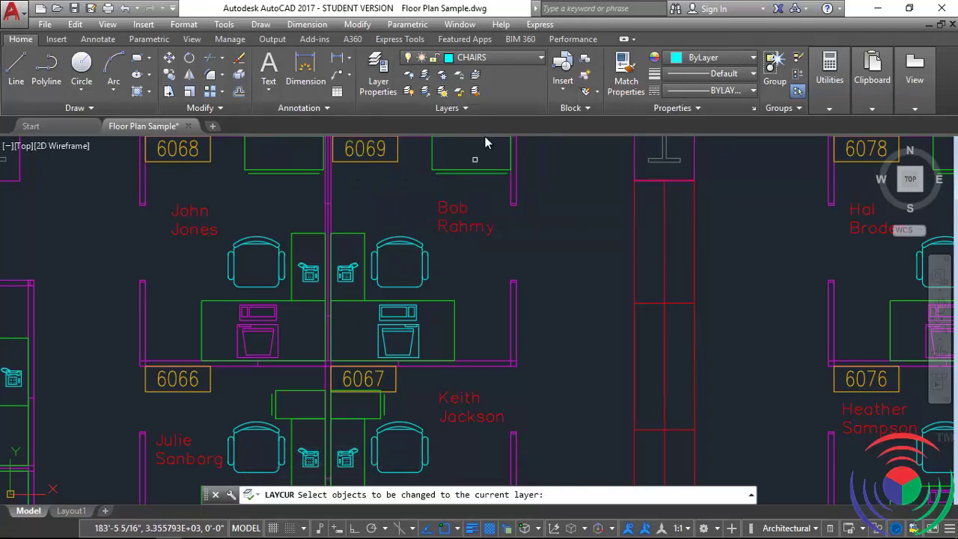
left_click(278, 349)
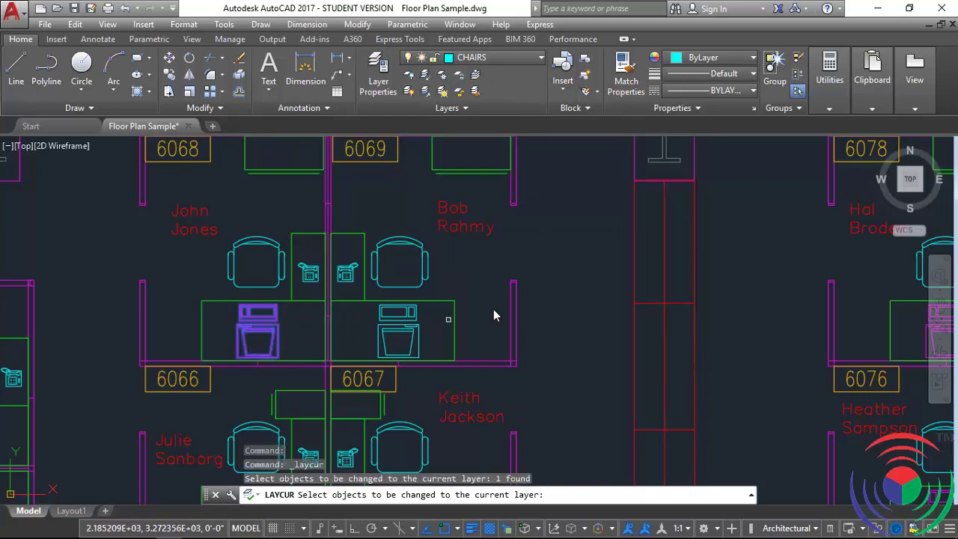
key("Return")
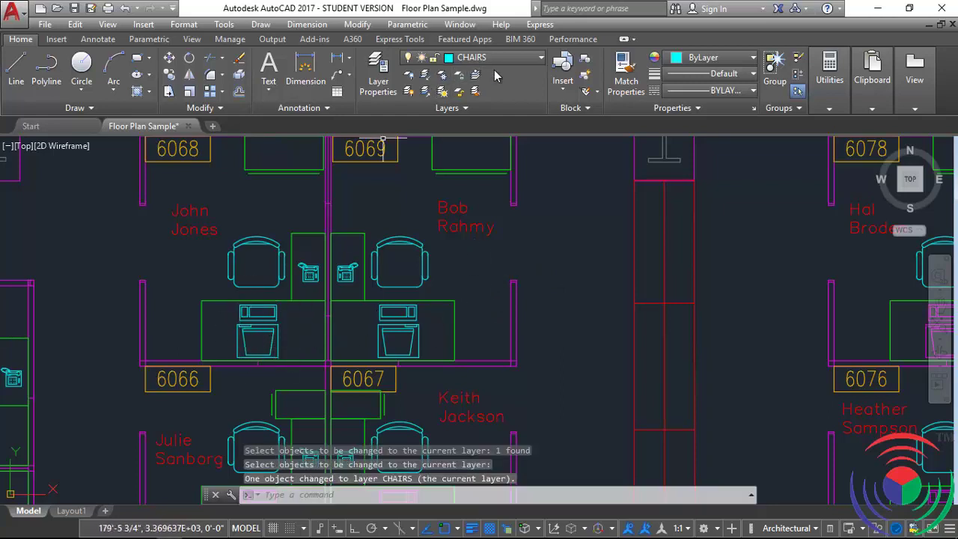
left_click(441, 108)
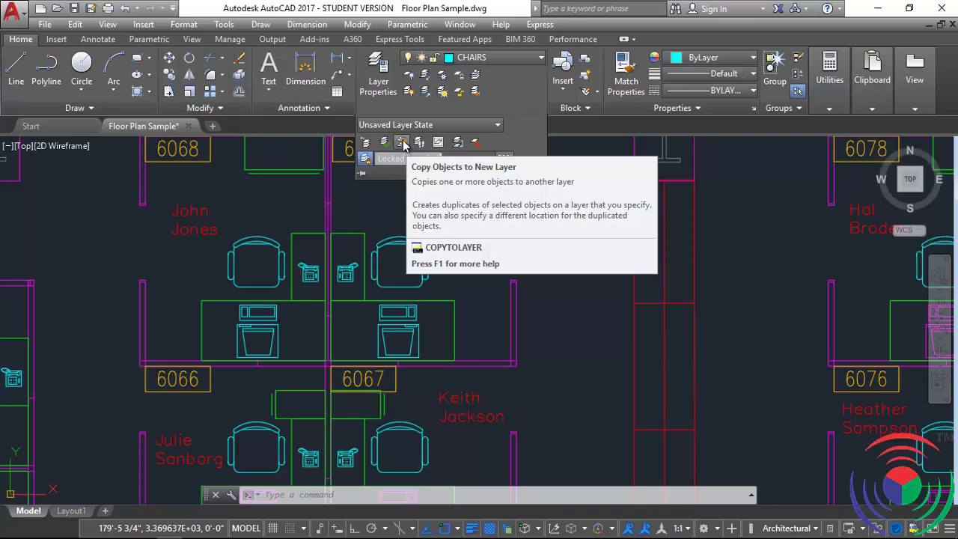
left_click(402, 143)
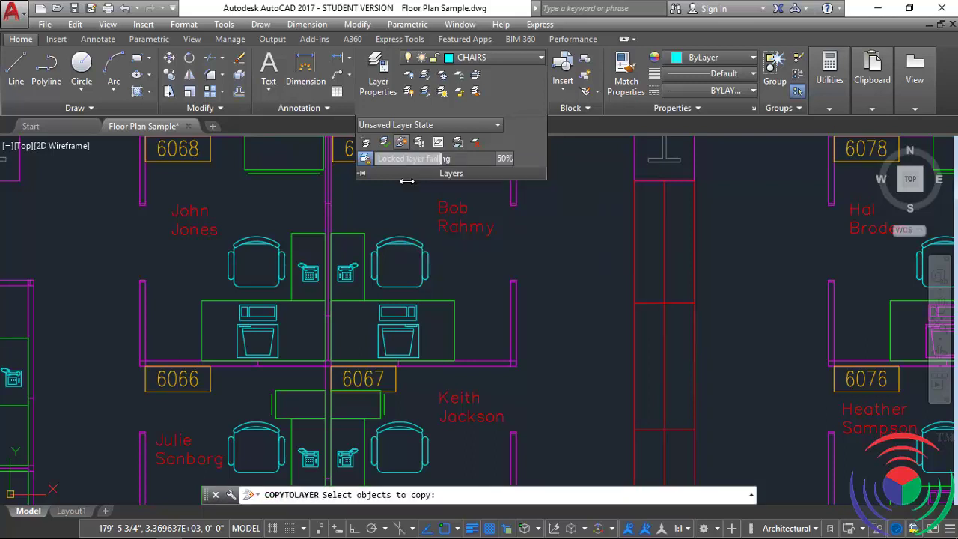
left_click(510, 333)
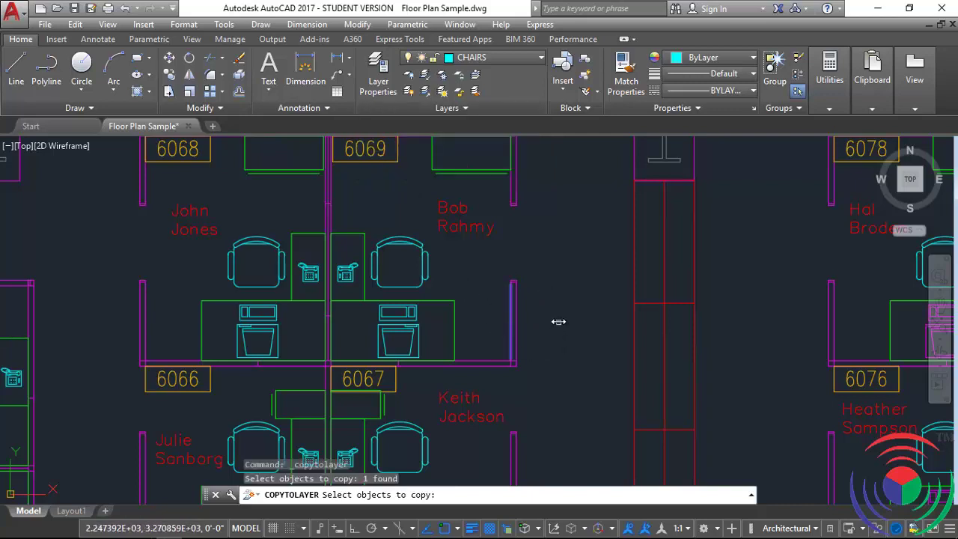
key("Return")
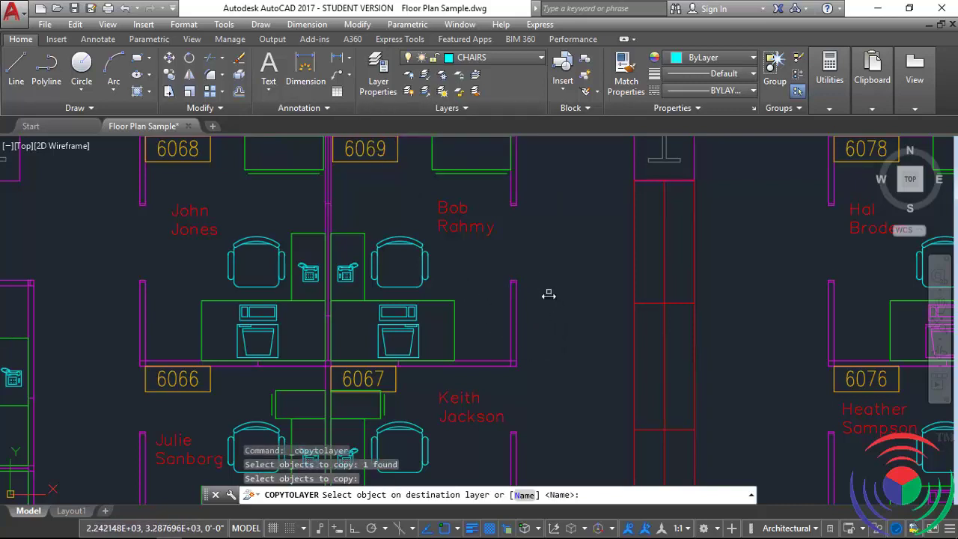
middle_click_drag(547, 359, 520, 362)
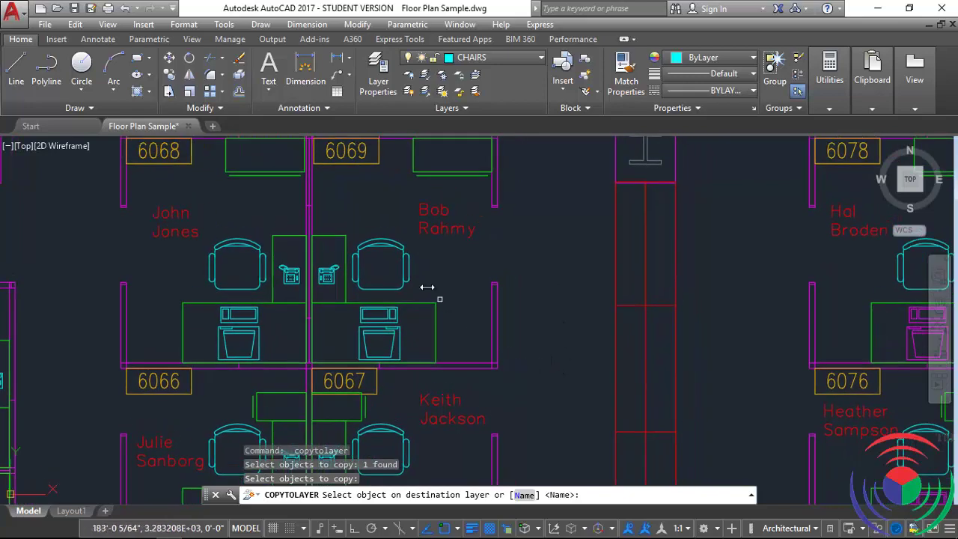
left_click(411, 266)
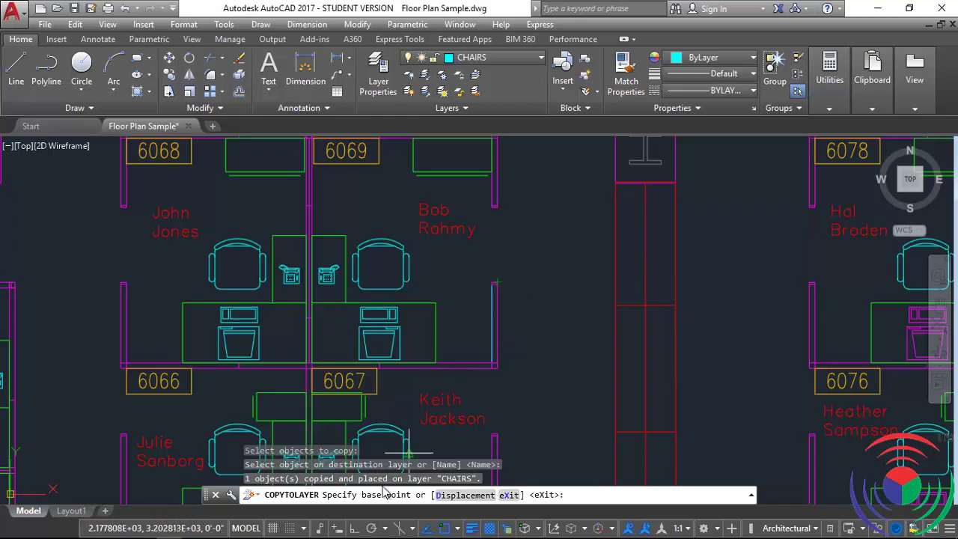
left_click(492, 361)
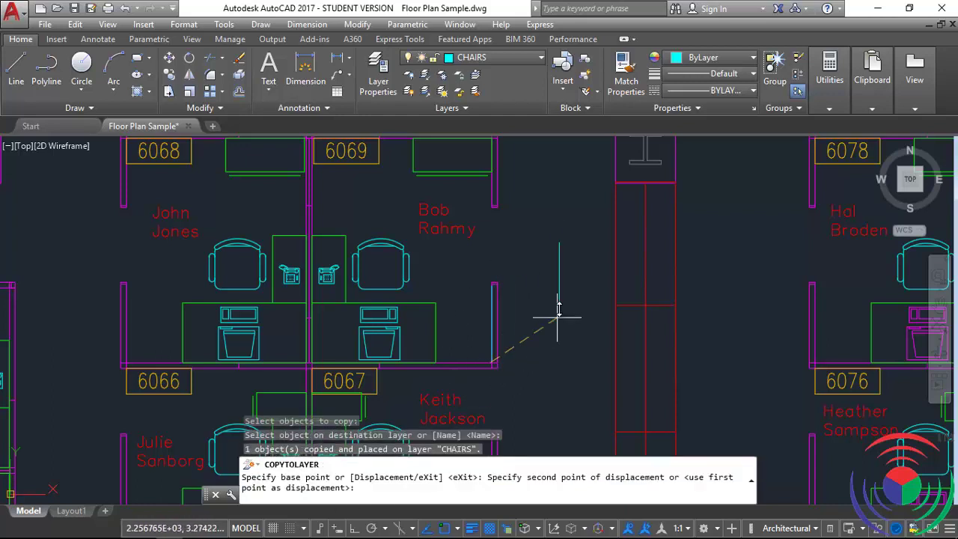
left_click(544, 320)
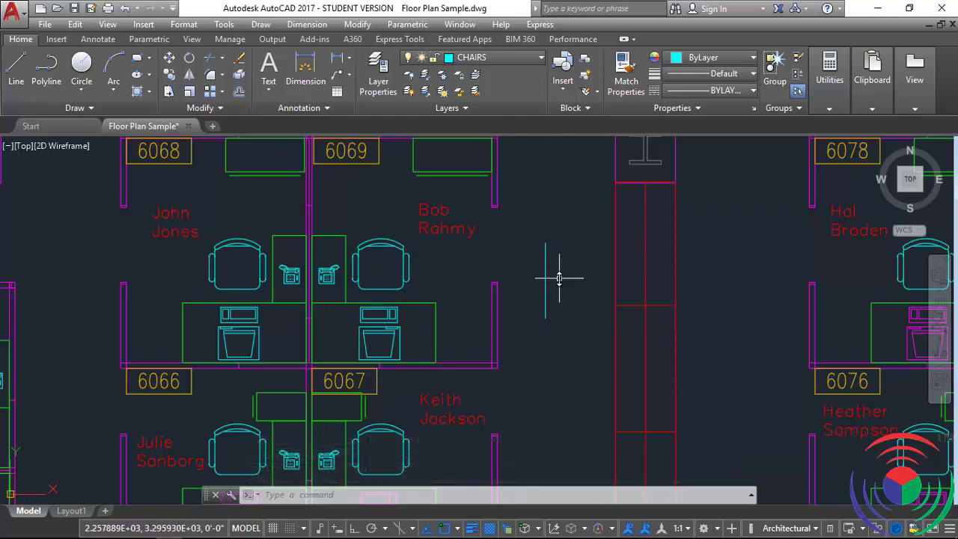
left_click(566, 226)
left_click(516, 301)
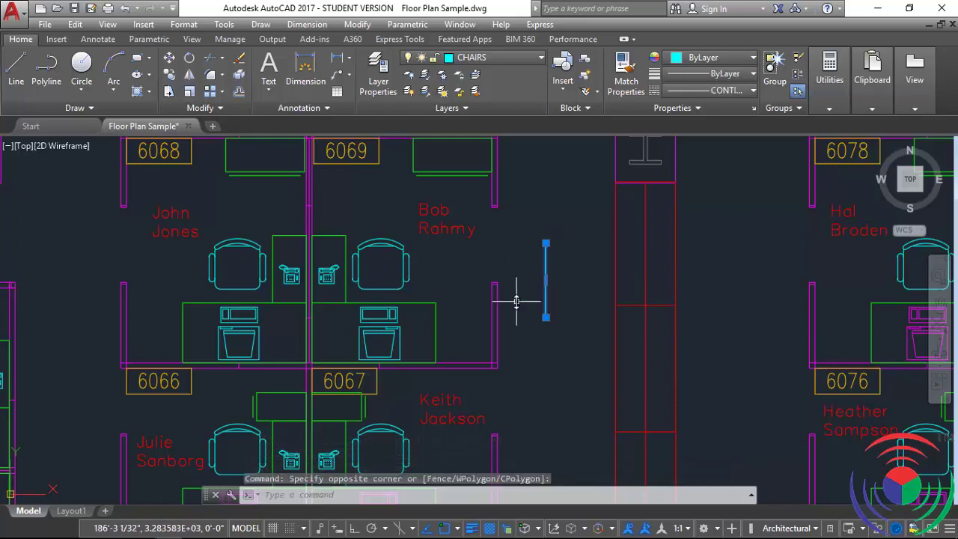
key("Delete")
left_click(486, 108)
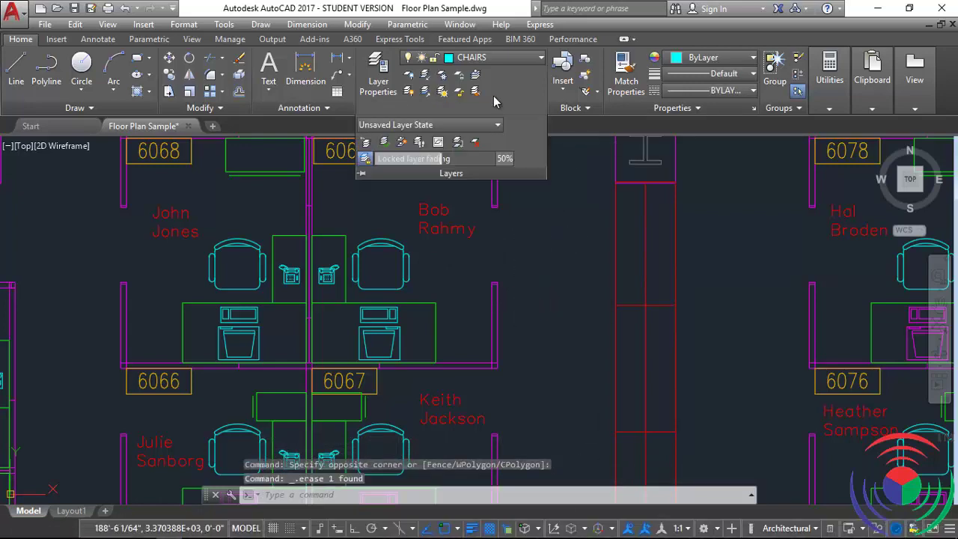
- Start LayerWalk and isolate layers 0, A-DOOR-TRIM-3D, CHAIRS, CPU, E-B-CORE and E-B-FURR
left_click(420, 141)
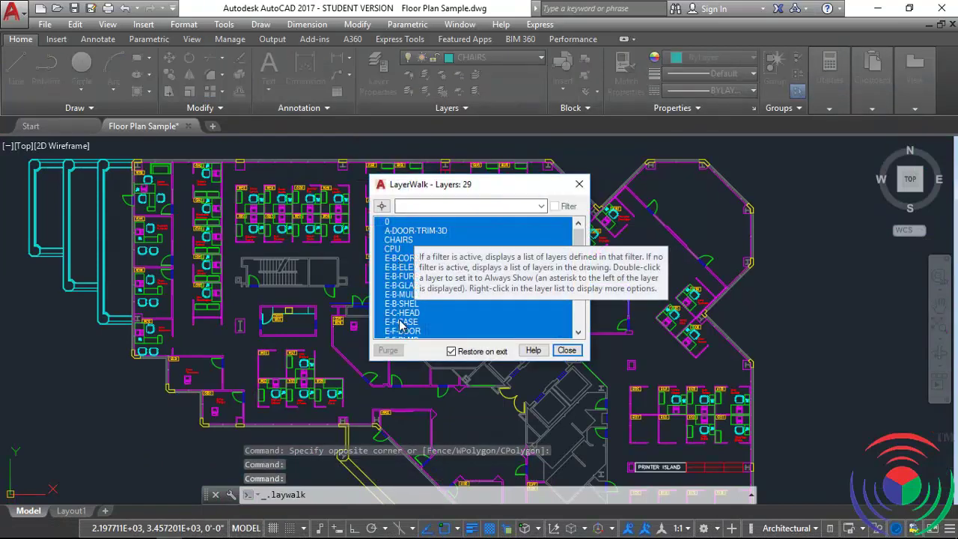
left_click(393, 223)
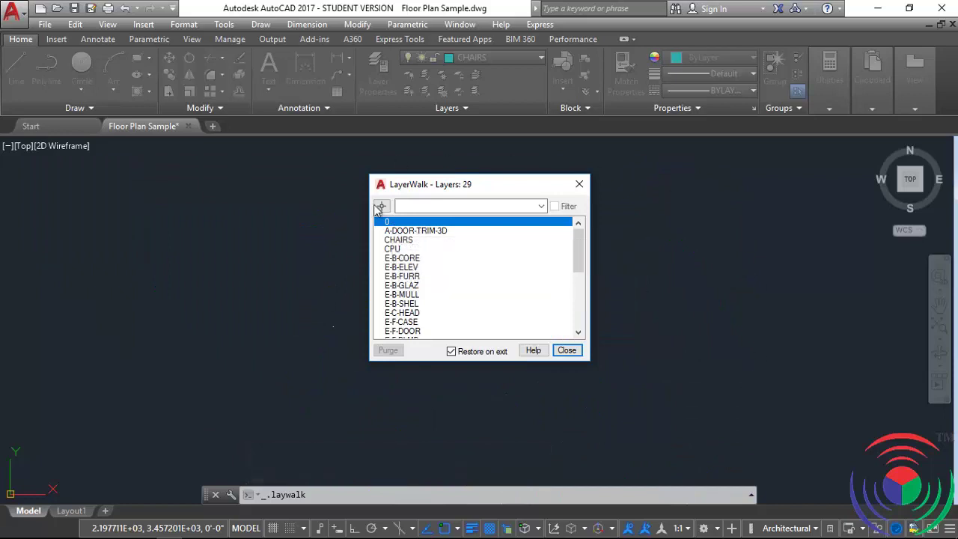
left_click_drag(476, 187, 769, 118)
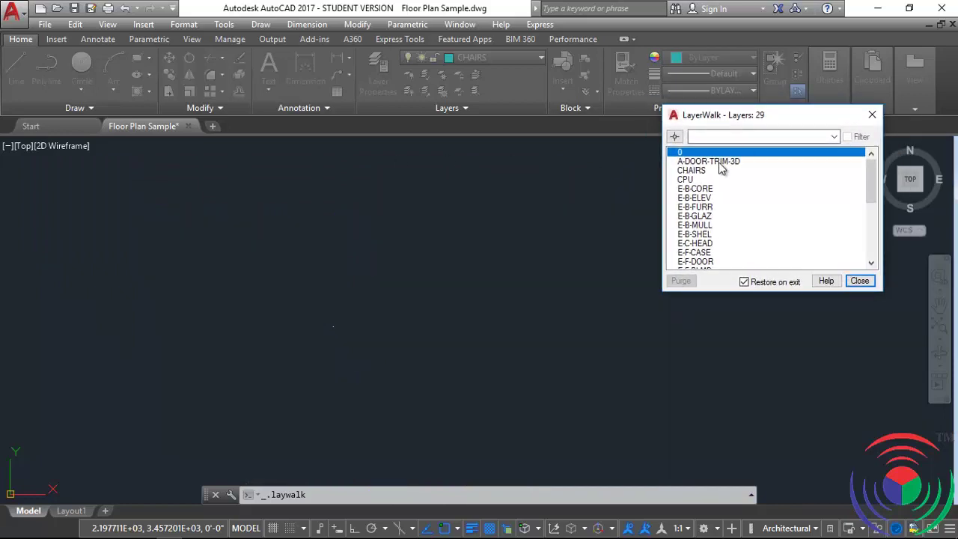
left_click(719, 164)
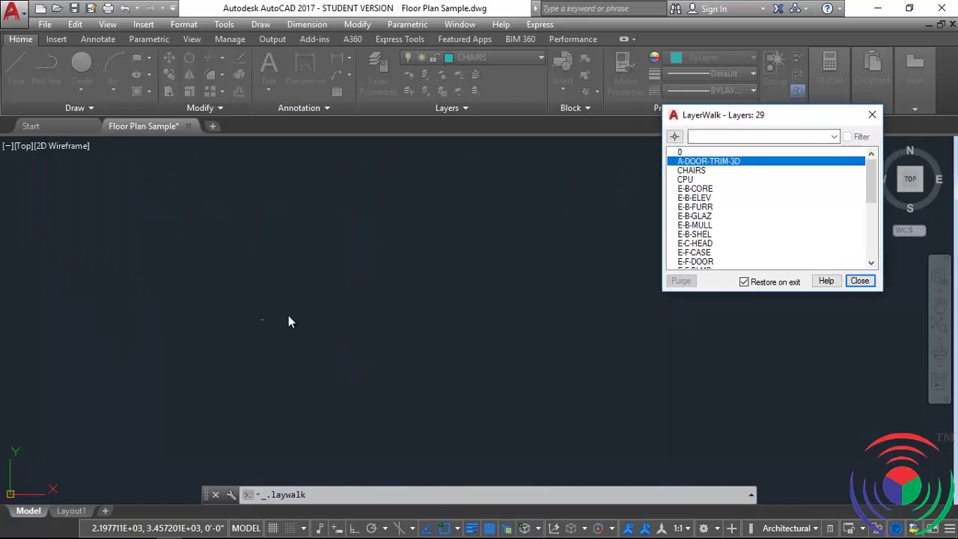
left_click(693, 170)
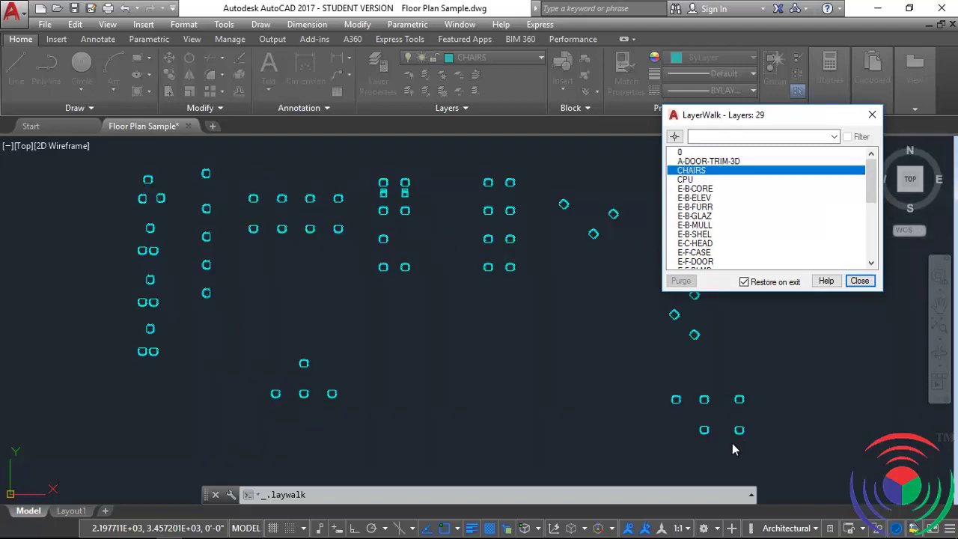
left_click(685, 179)
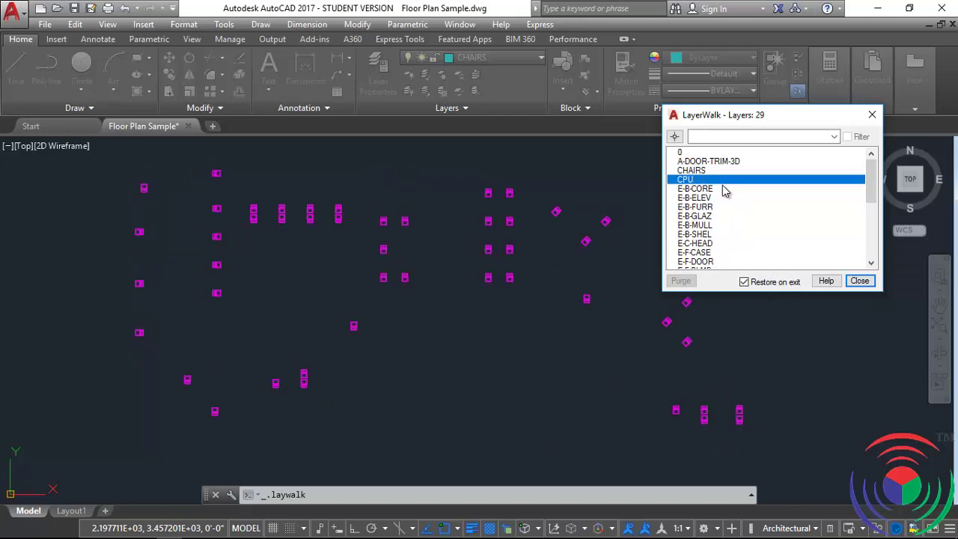
left_click(710, 188)
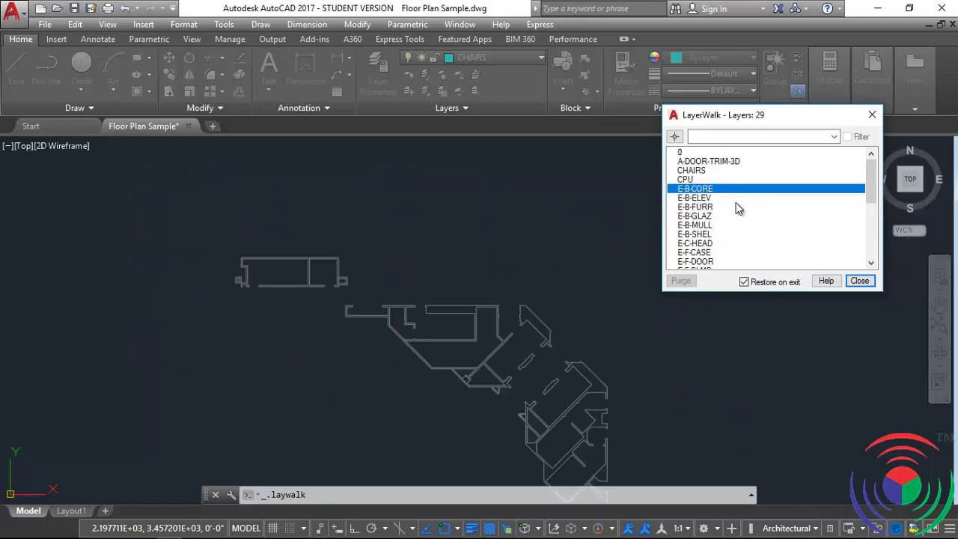
left_click(708, 208)
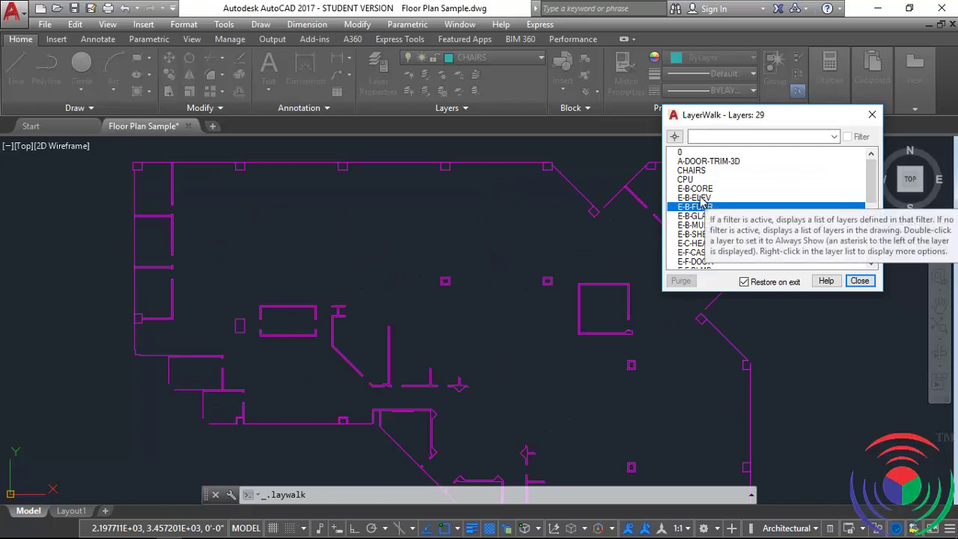
- Isolate E-B-ELEV, then step through the building layers to E-C-HEAD and E-F-DOOR
left_click(708, 197)
left_click(704, 207)
left_click(702, 217)
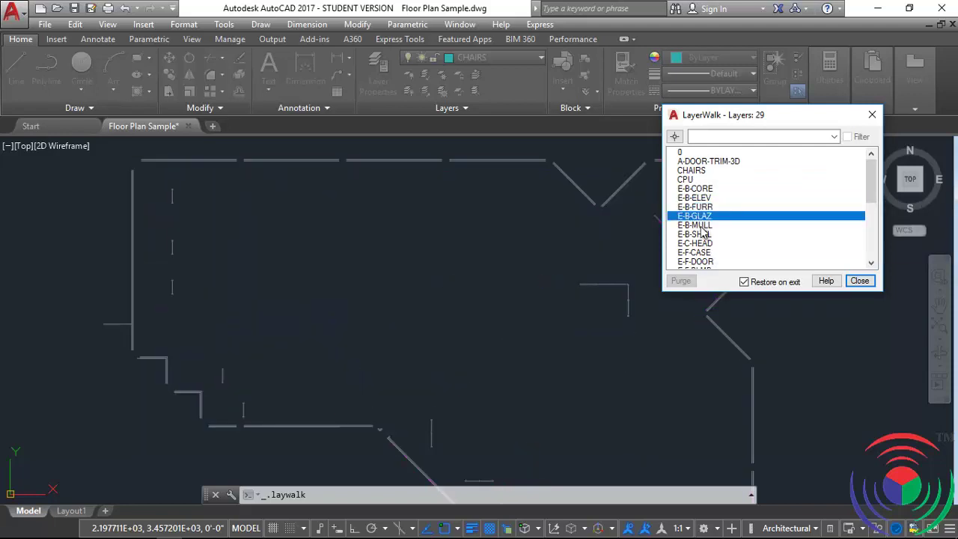
left_click(702, 225)
left_click(703, 234)
left_click(703, 243)
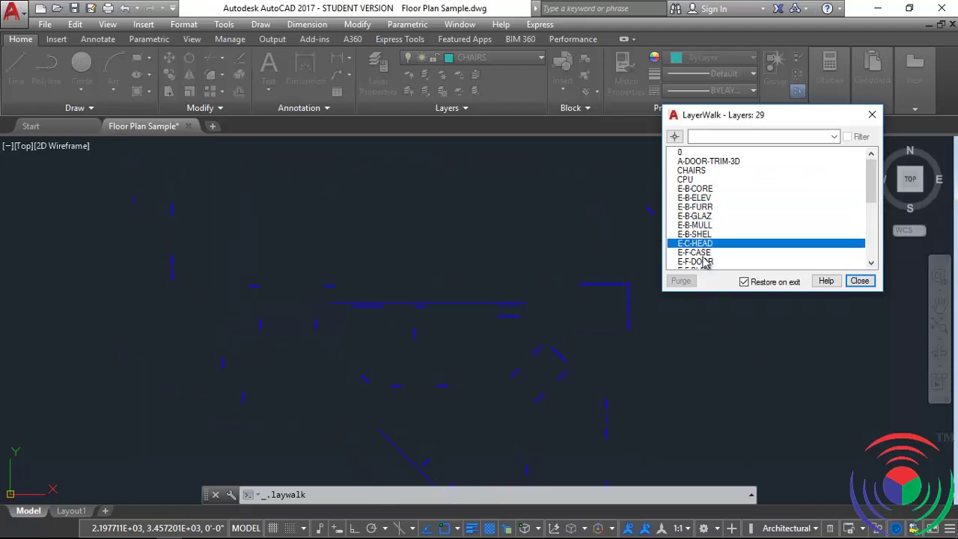
left_click(704, 253)
left_click(707, 262)
- Isolate GRIDLN, IDOORE, IWALLE, PANELS_201, PHONES and PRINTER_ISLAND, then close LayerWalk
left_click_drag(870, 179, 870, 233)
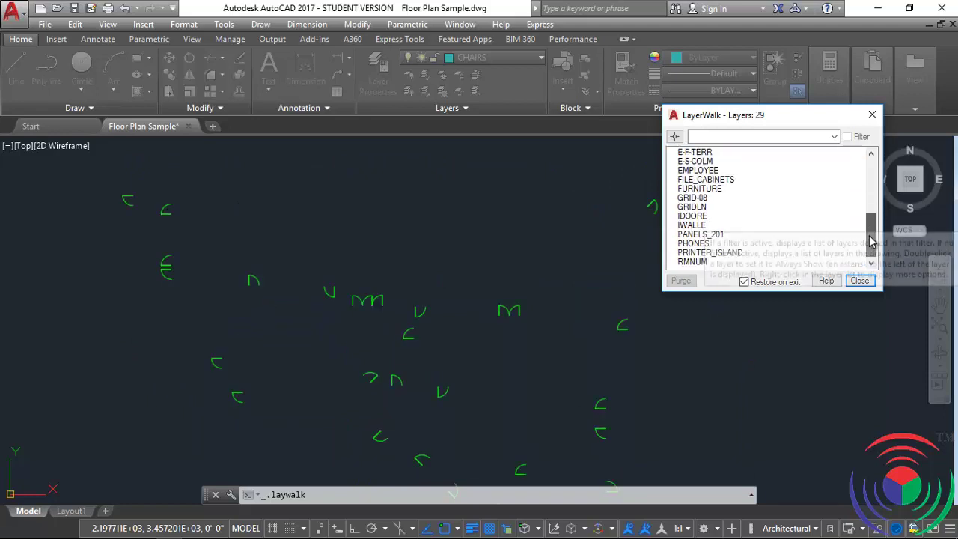
left_click(696, 207)
left_click(696, 216)
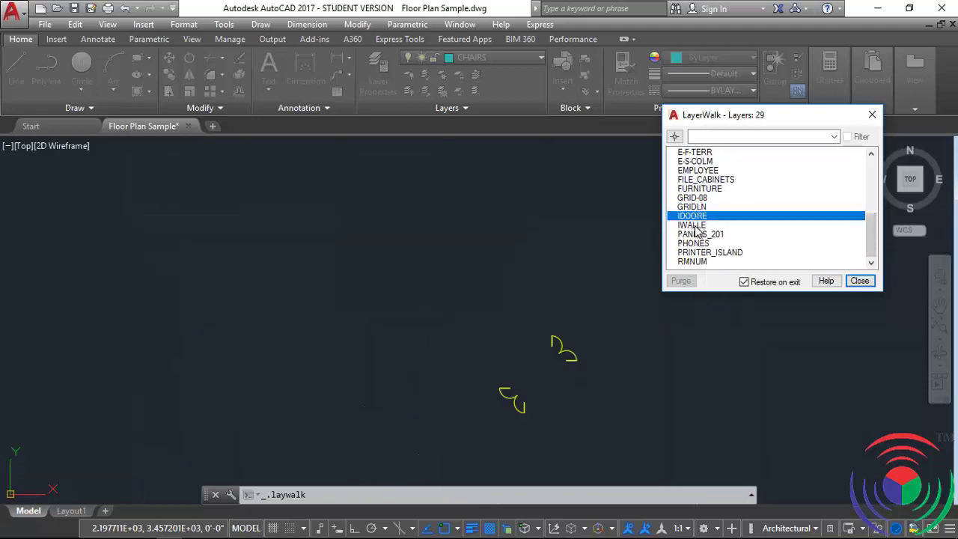
left_click(696, 225)
left_click(695, 234)
left_click(696, 243)
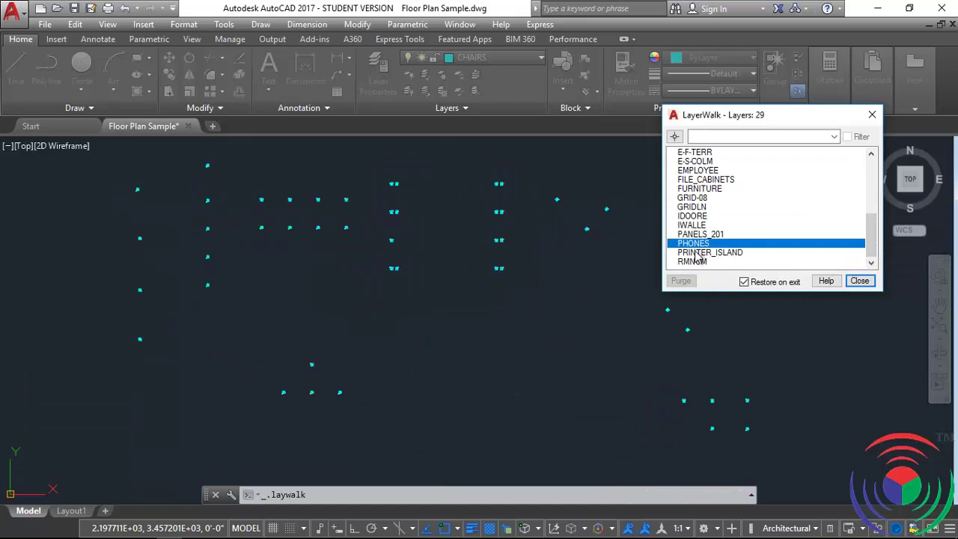
left_click(696, 252)
left_click_drag(692, 258, 696, 152)
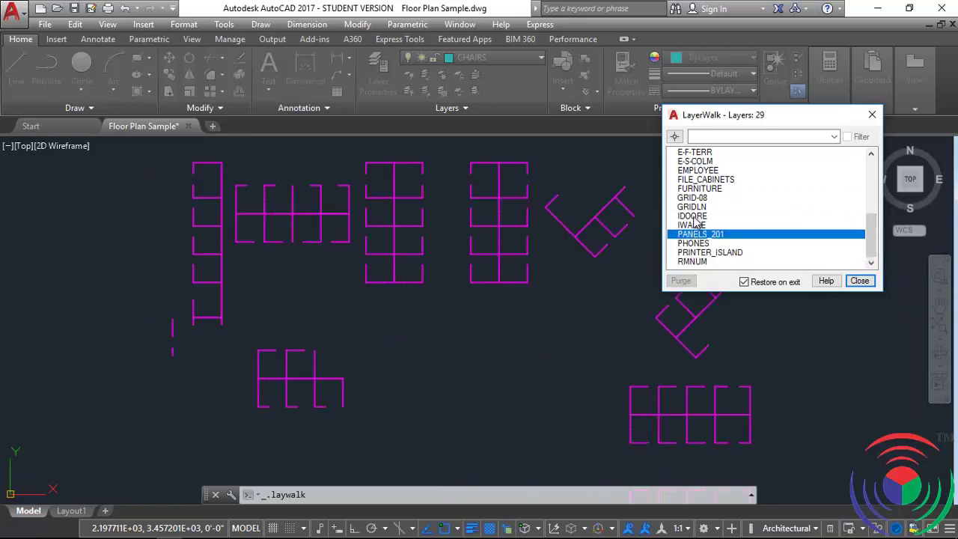
left_click_drag(870, 237, 871, 154)
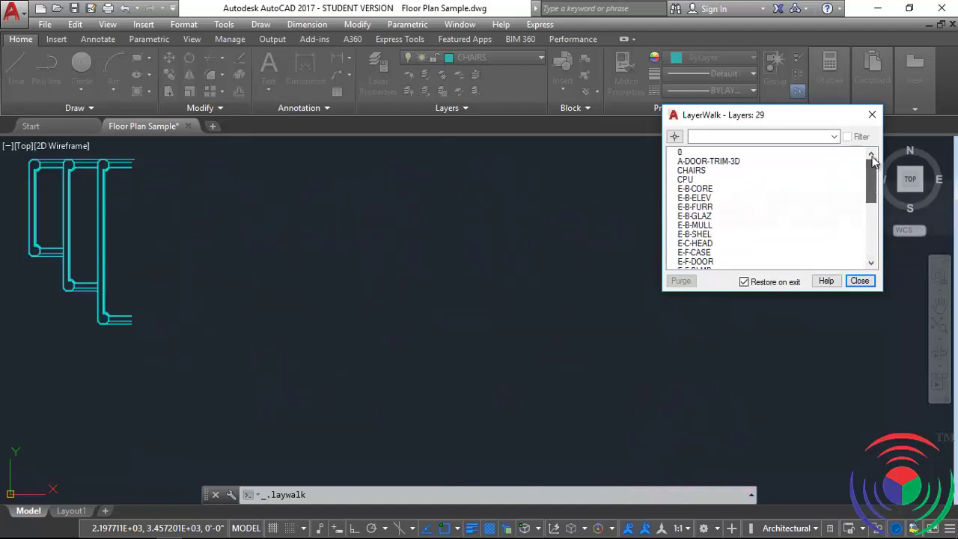
left_click(859, 281)
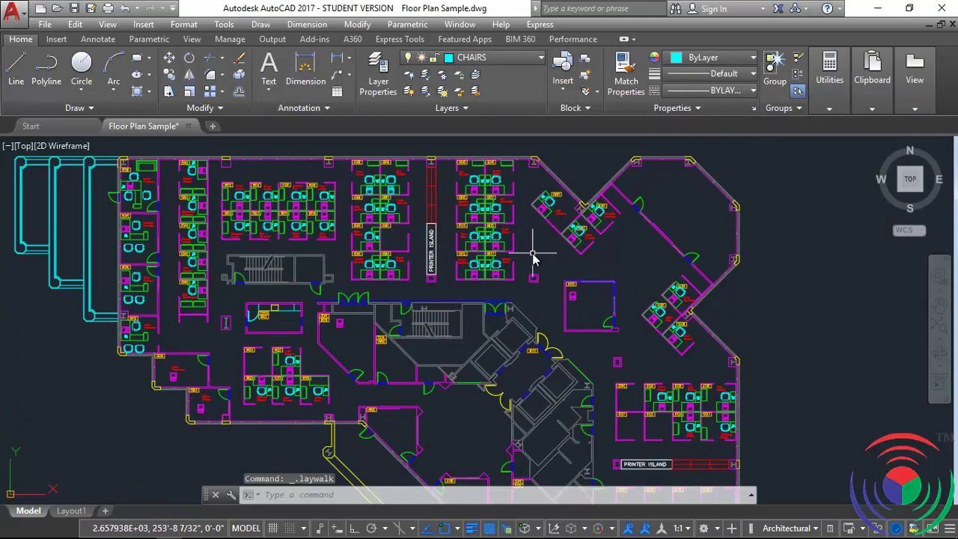
- Start a layer merge of CHAIRS into CPU by picking a chair and a computer, then answer No
left_click(465, 108)
left_click(465, 109)
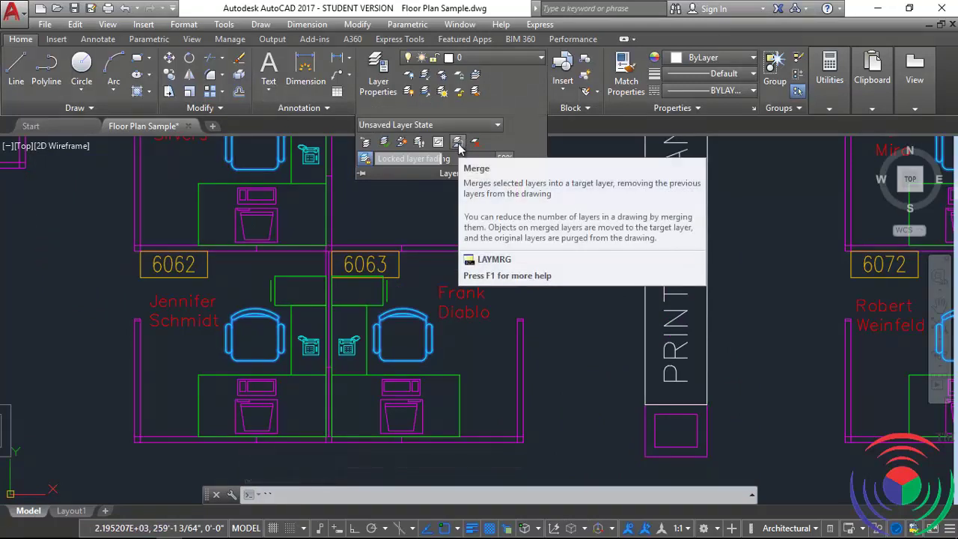
left_click(458, 142)
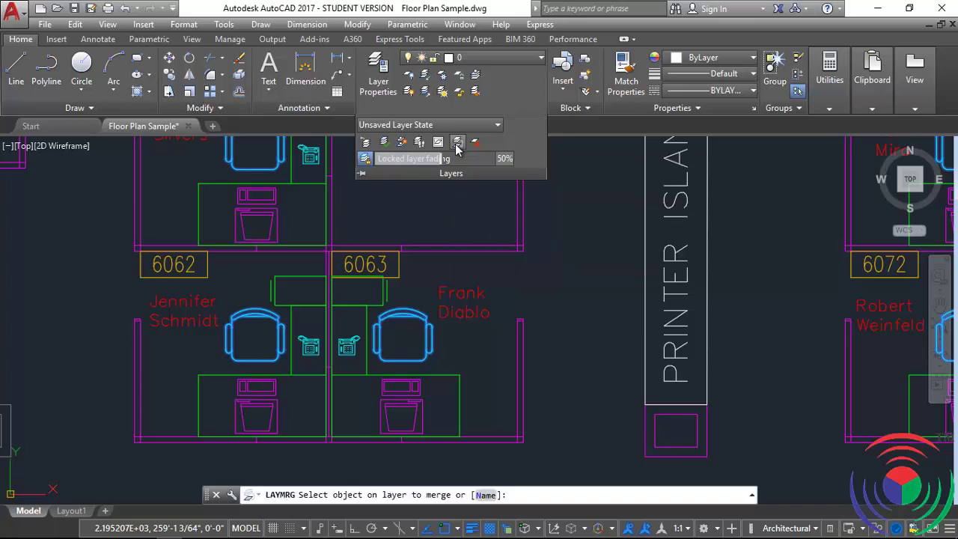
left_click(433, 335)
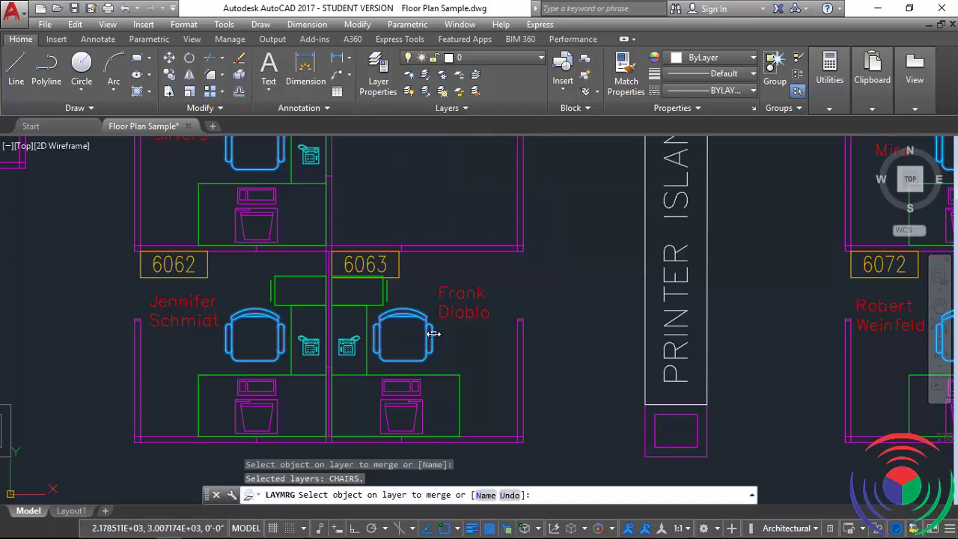
right_click(530, 275)
left_click(561, 285)
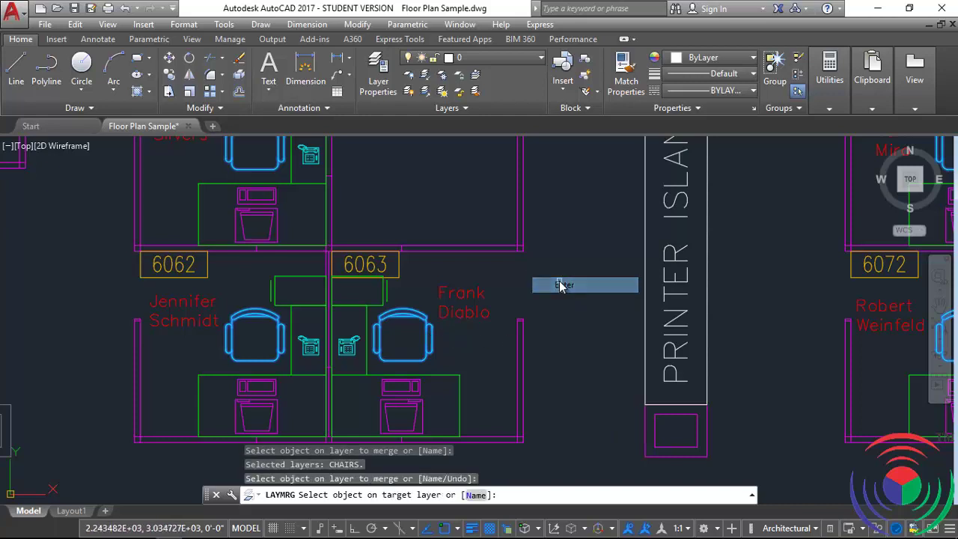
left_click(422, 424)
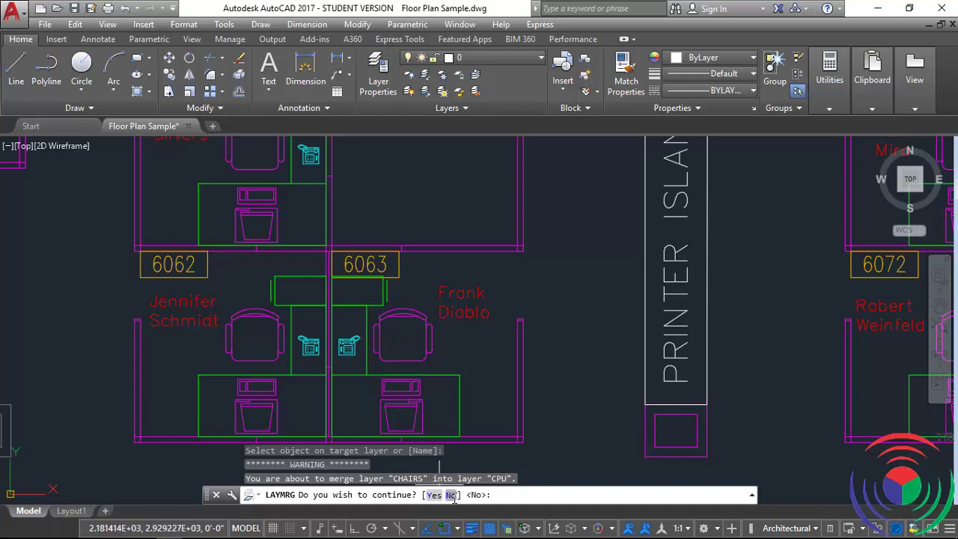
left_click(452, 495)
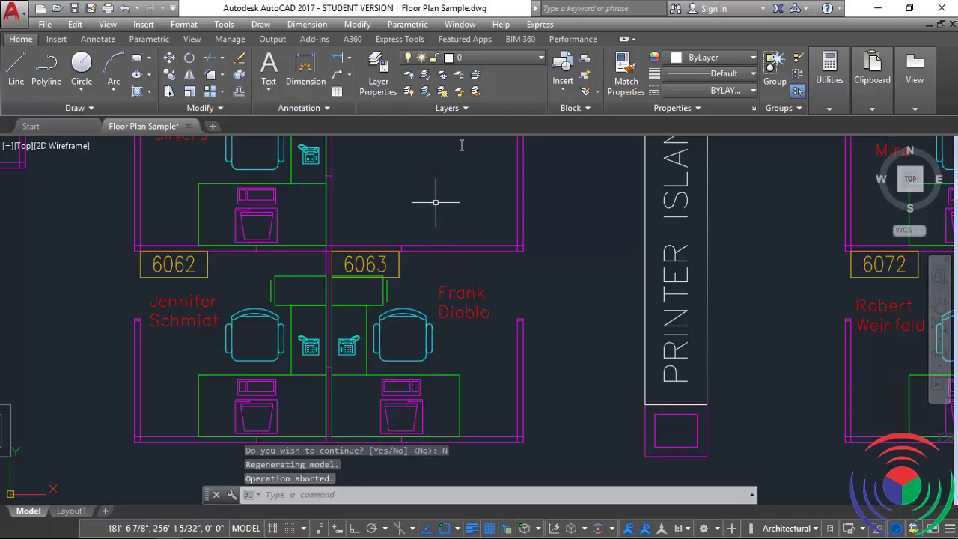
- Merge CHAIRS into CPU by picking a chair and a computer, confirming with Yes
left_click(449, 107)
left_click(458, 142)
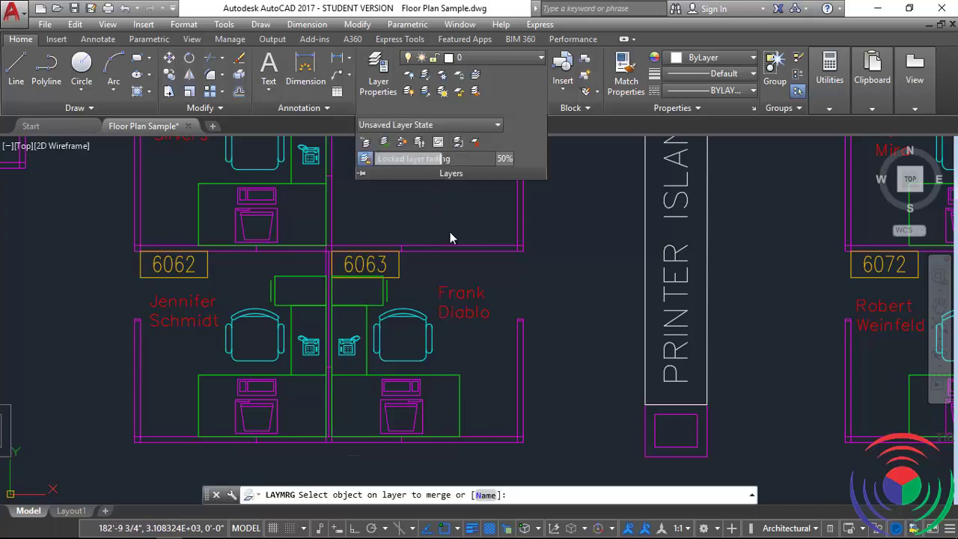
left_click(433, 346)
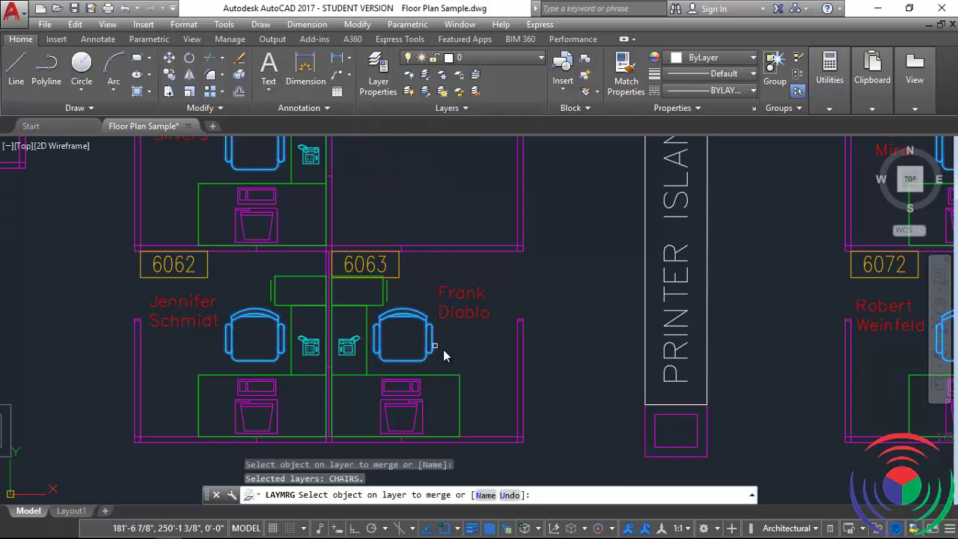
right_click(512, 284)
left_click(535, 288)
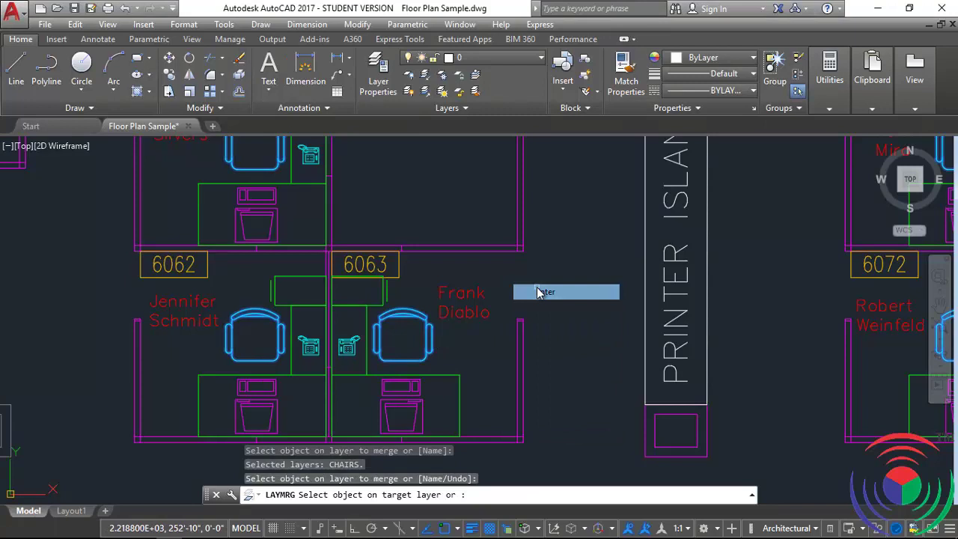
left_click(422, 423)
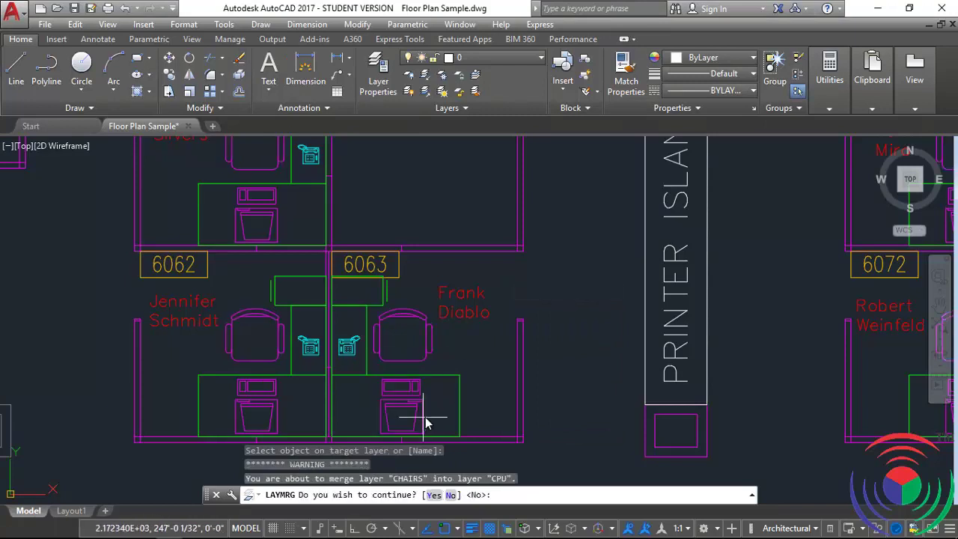
left_click(432, 495)
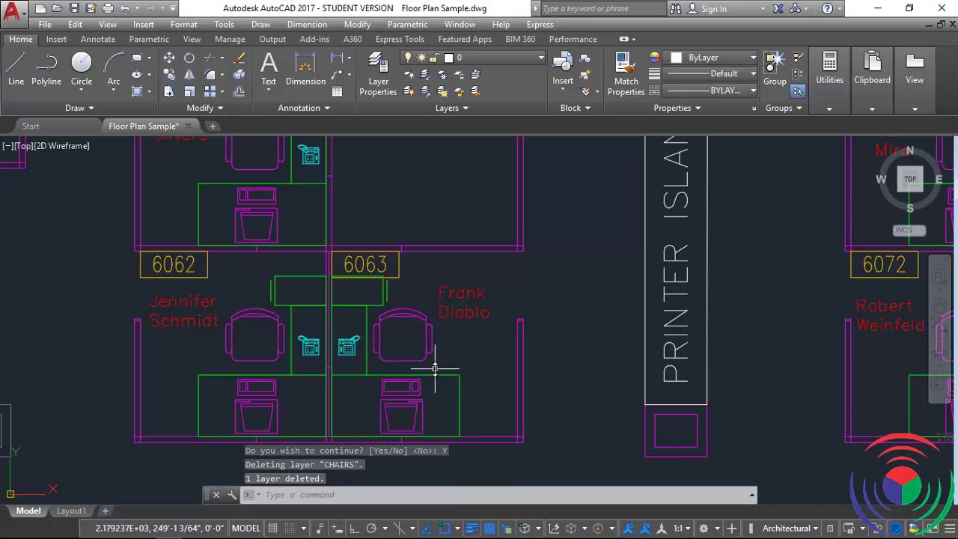
left_click(475, 108)
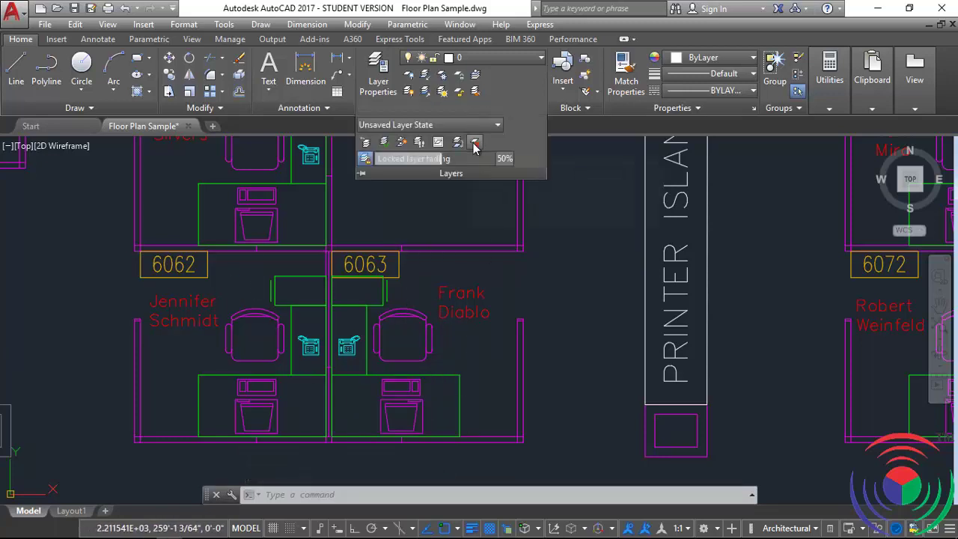
left_click(474, 143)
left_click(430, 347)
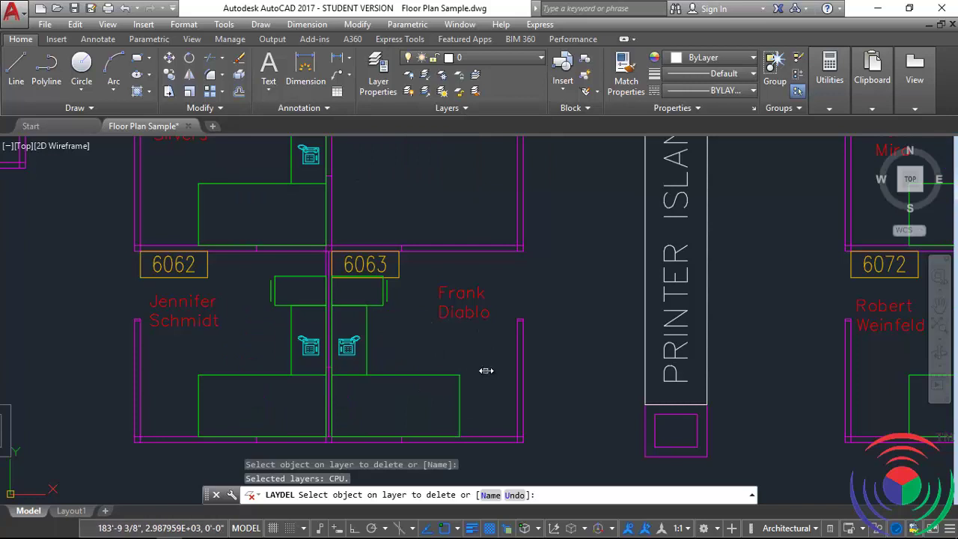
left_click(349, 346)
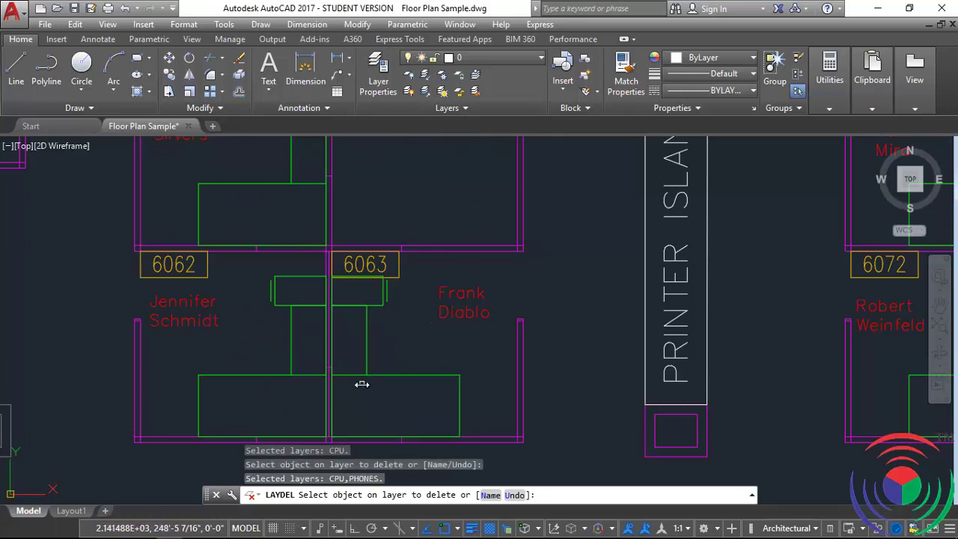
left_click(518, 366)
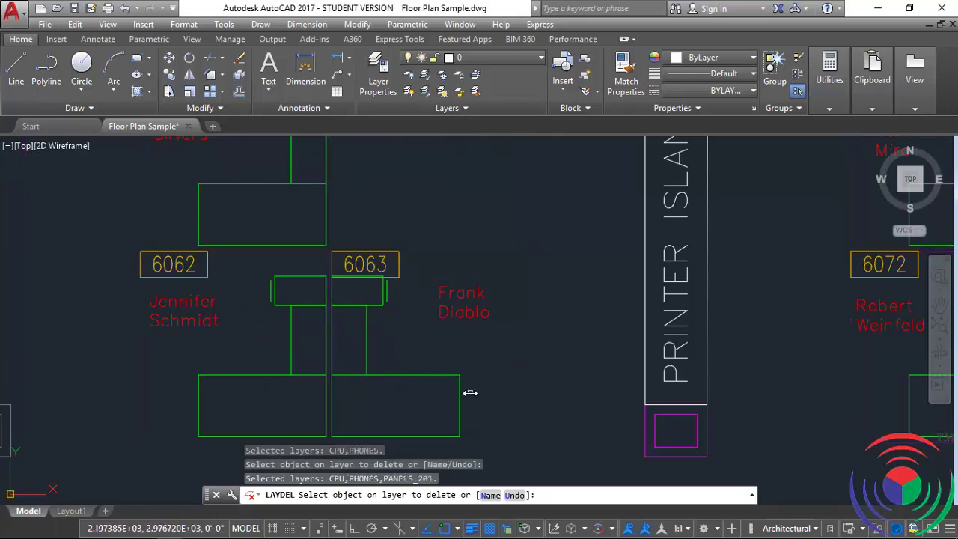
left_click(395, 264)
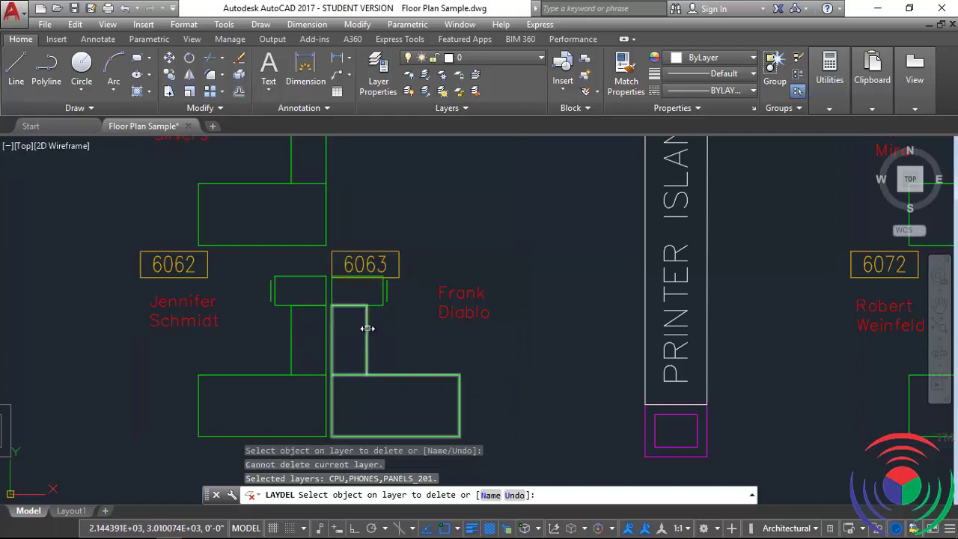
left_click(367, 329)
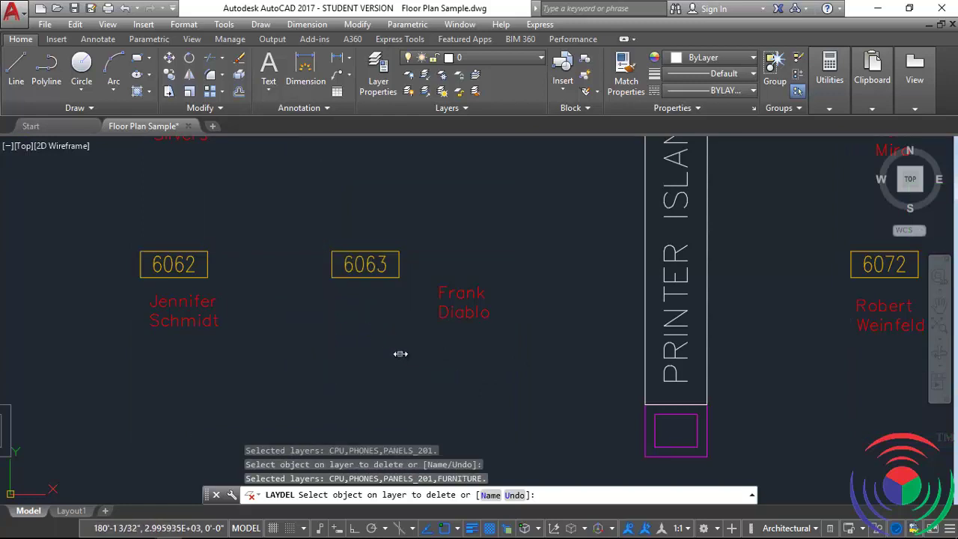
right_click(477, 221)
left_click(503, 225)
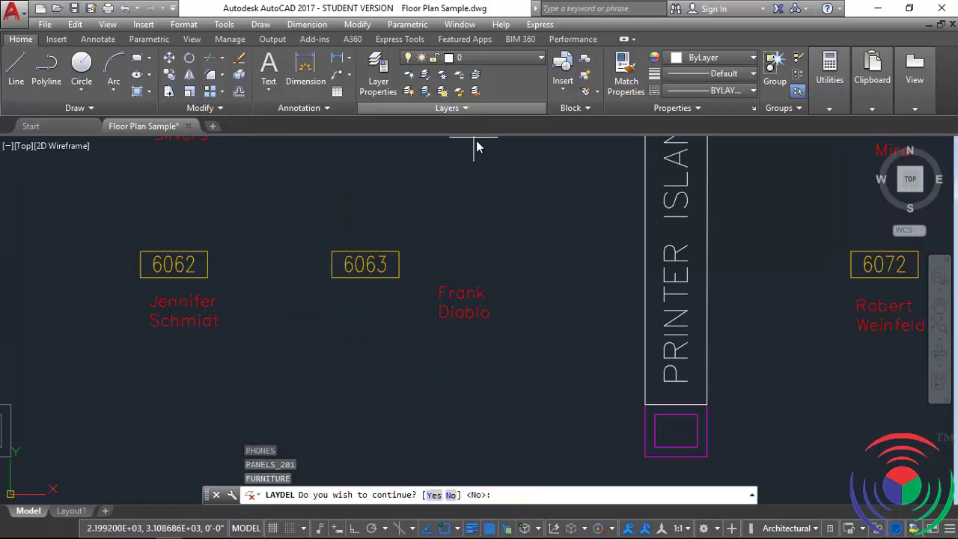
key("ctrl+z")
key("ctrl+z")
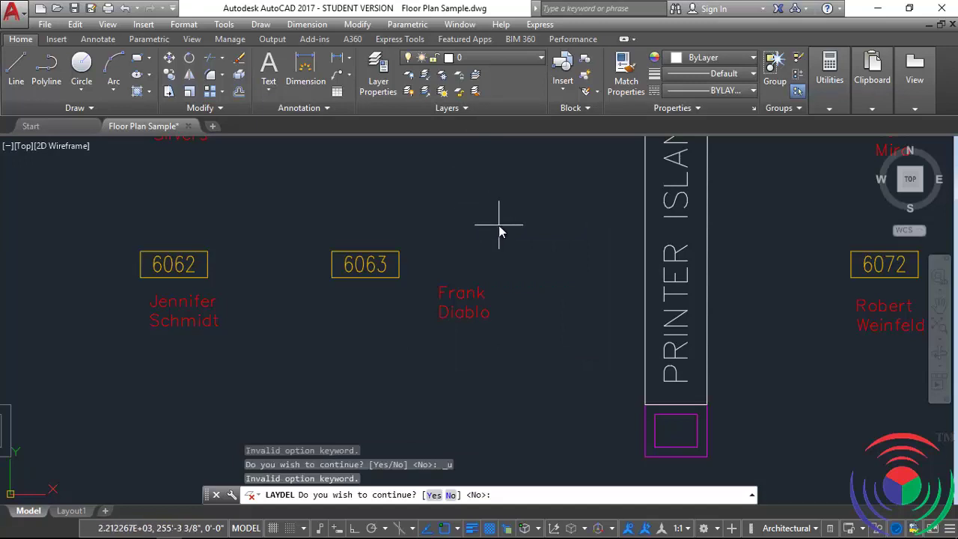
- Cancel the layer deletion prompt and undo twice so the chairs return to cyan CHAIRS
left_click(450, 494)
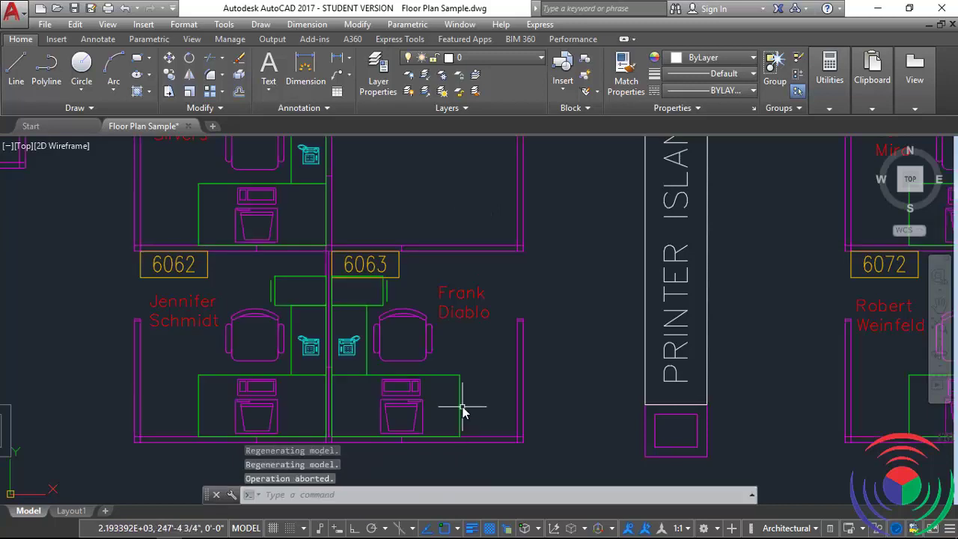
key("ctrl+z")
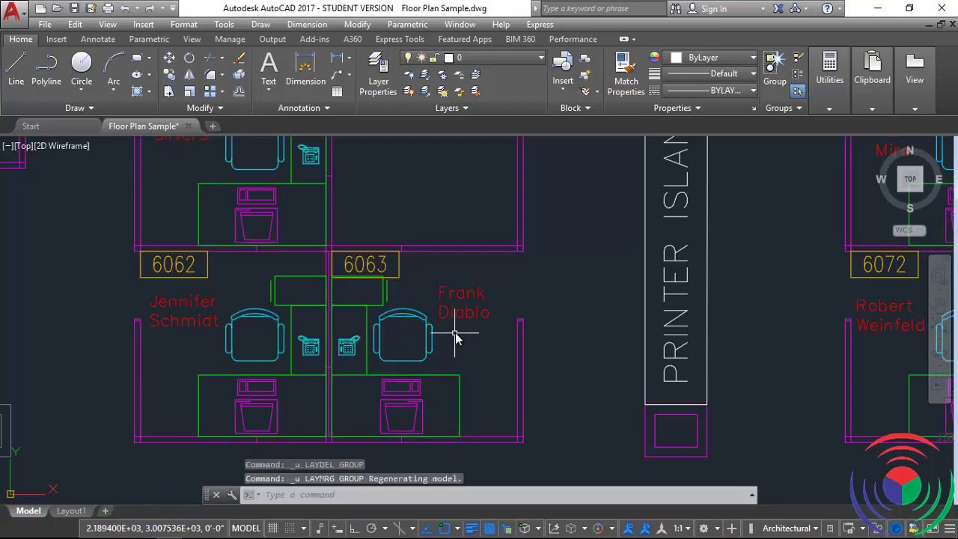
key("ctrl+z")
middle_click_drag(477, 344, 478, 325)
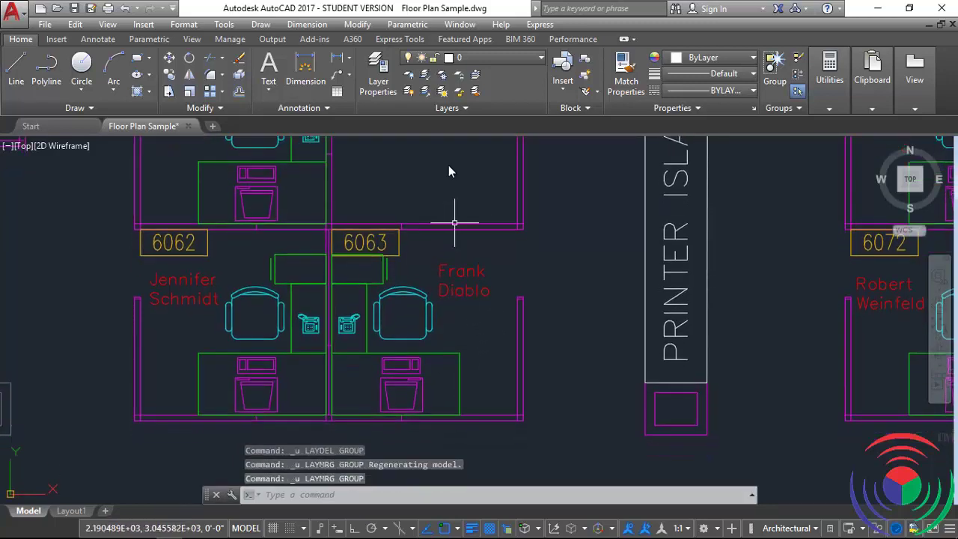
left_click(464, 107)
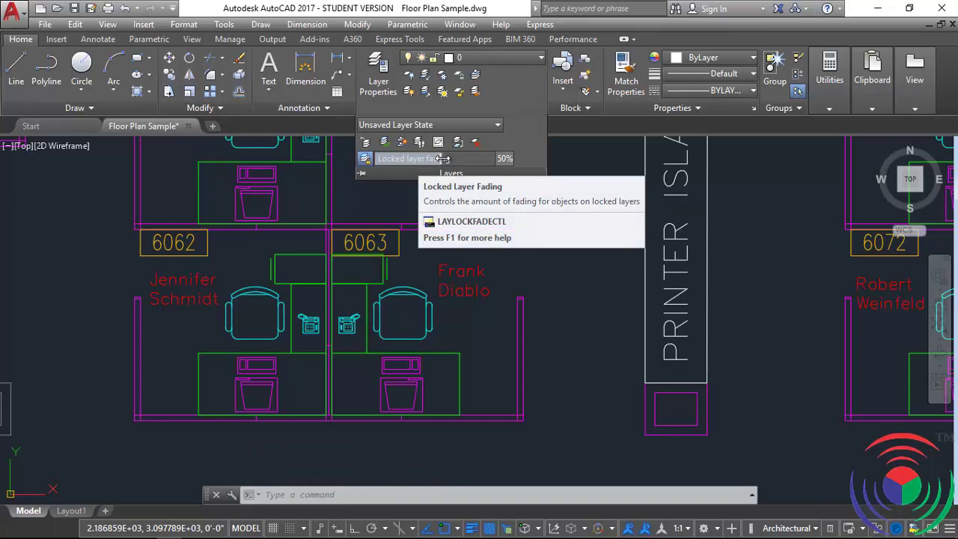
- Adjust the Locked layer fading slider to 47% and collapse the Layers panel
left_click_drag(440, 159, 472, 157)
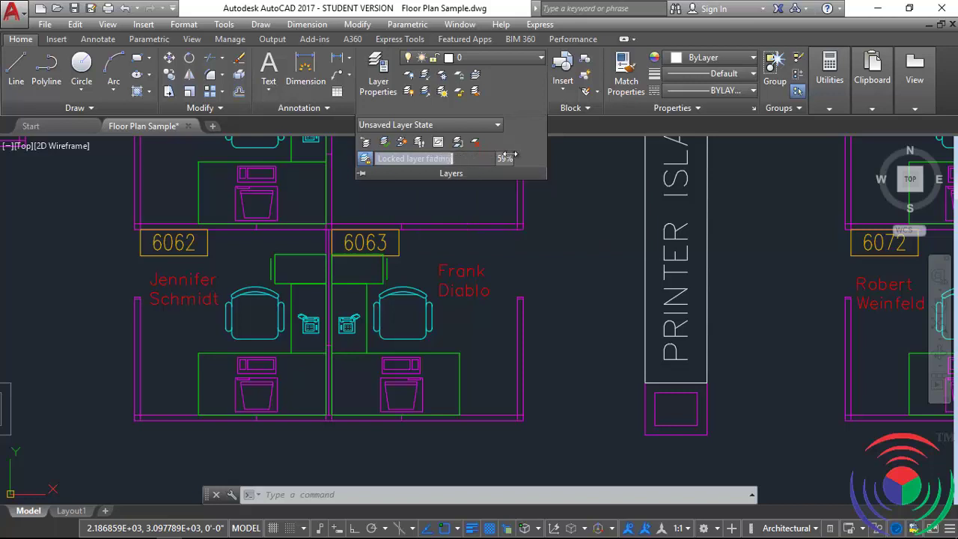
mouse_move(464, 157)
left_mouse_down()
mouse_move(437, 157)
mouse_move(657, 157)
left_mouse_up()
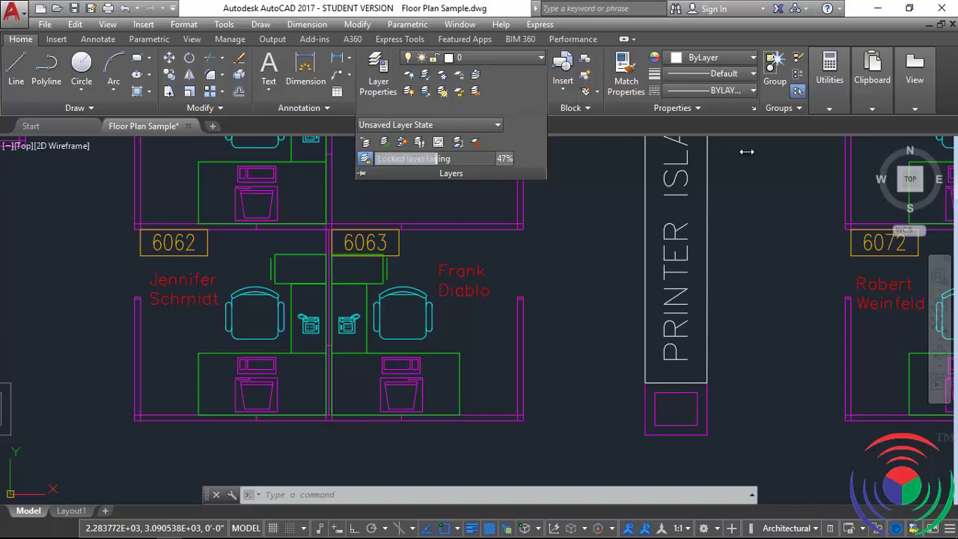
key("Escape")
key("Escape")
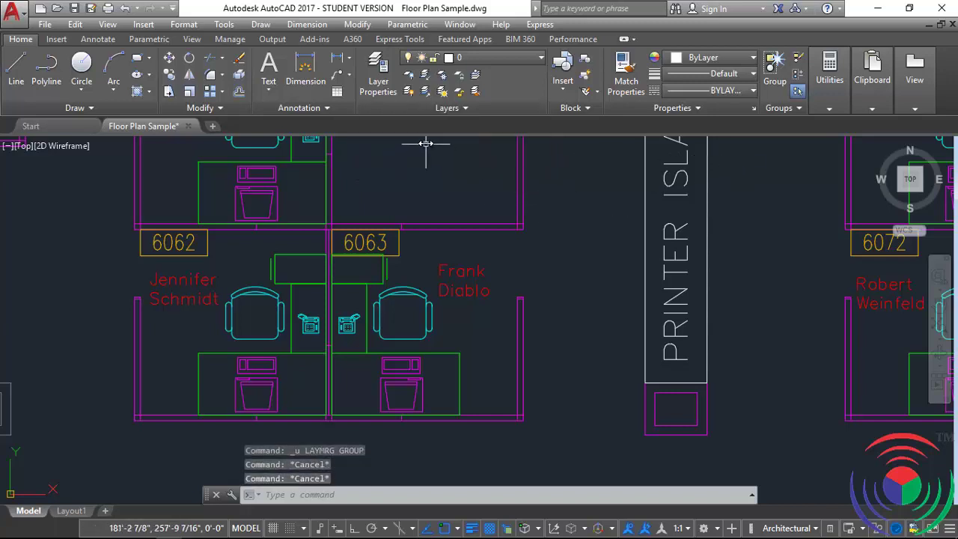
- Make CPU the current layer and lock it from the Layer dropdown
left_click(479, 64)
left_click(474, 131)
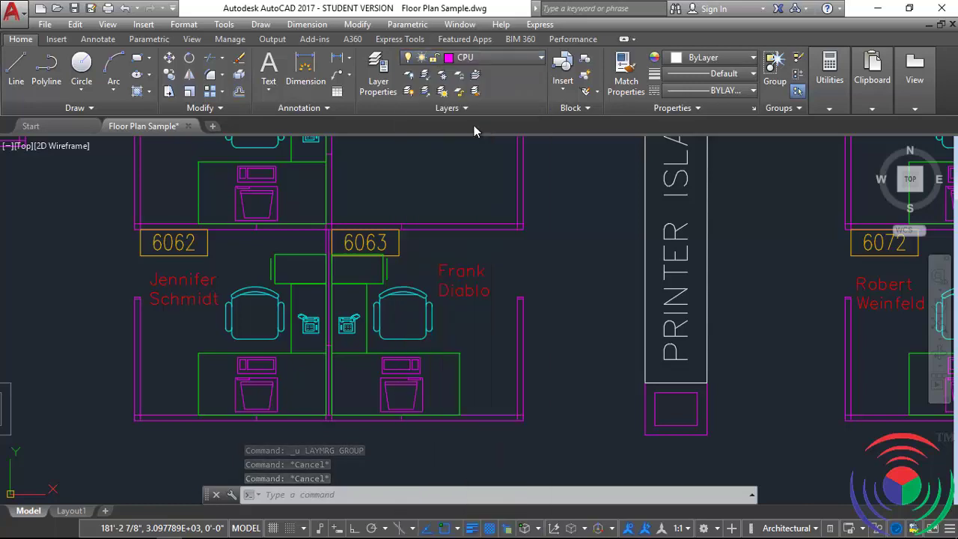
left_click(493, 60)
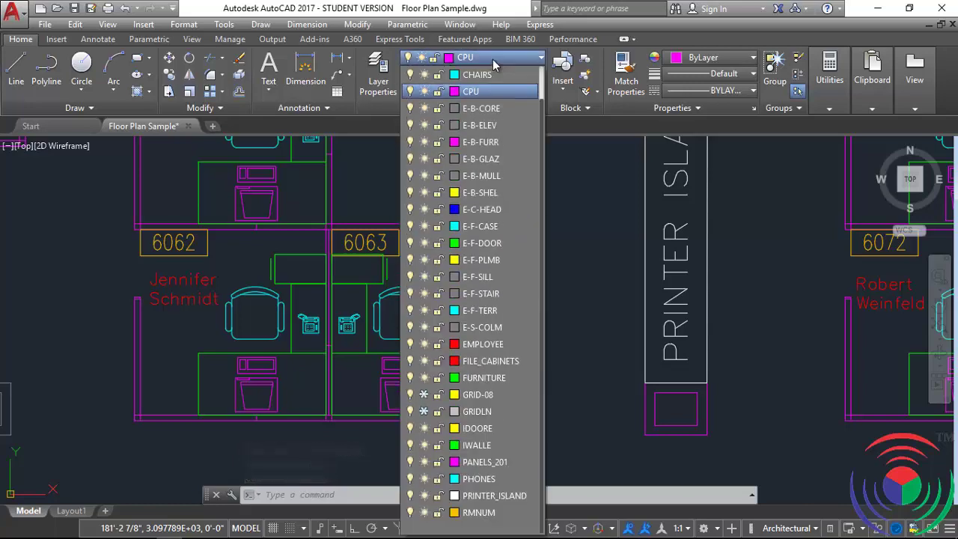
left_click(437, 91)
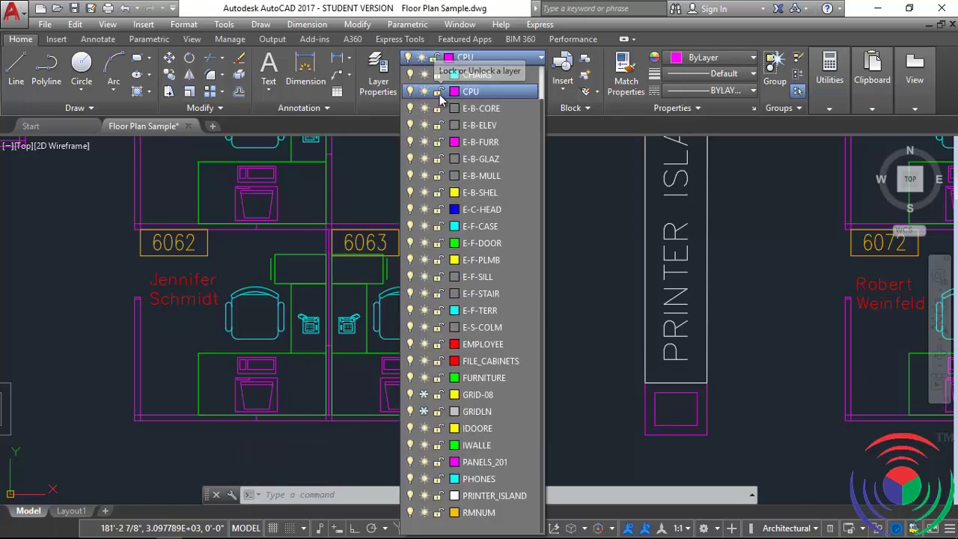
left_click(300, 378)
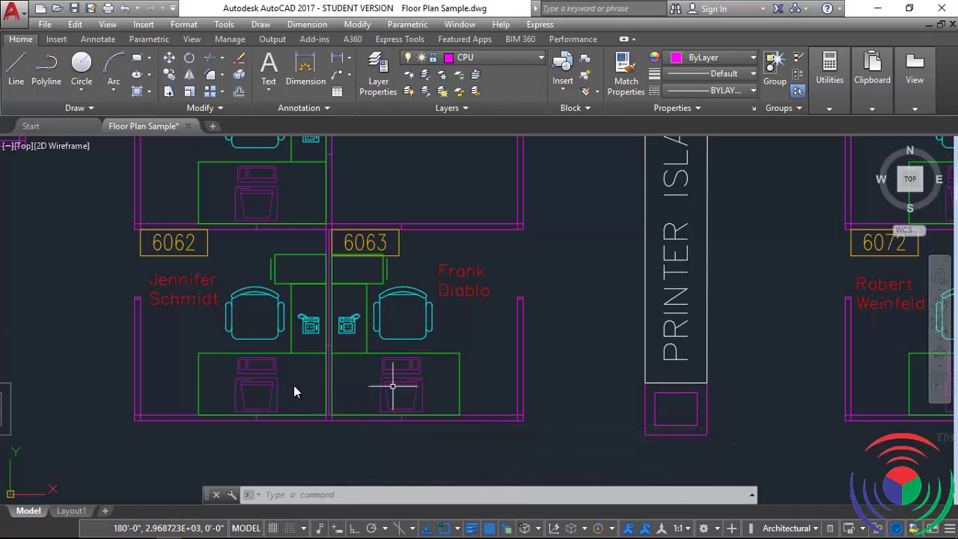
- Raise locked layer fading, enter 90% in its field, then drag the slider back to 50%
left_click(471, 108)
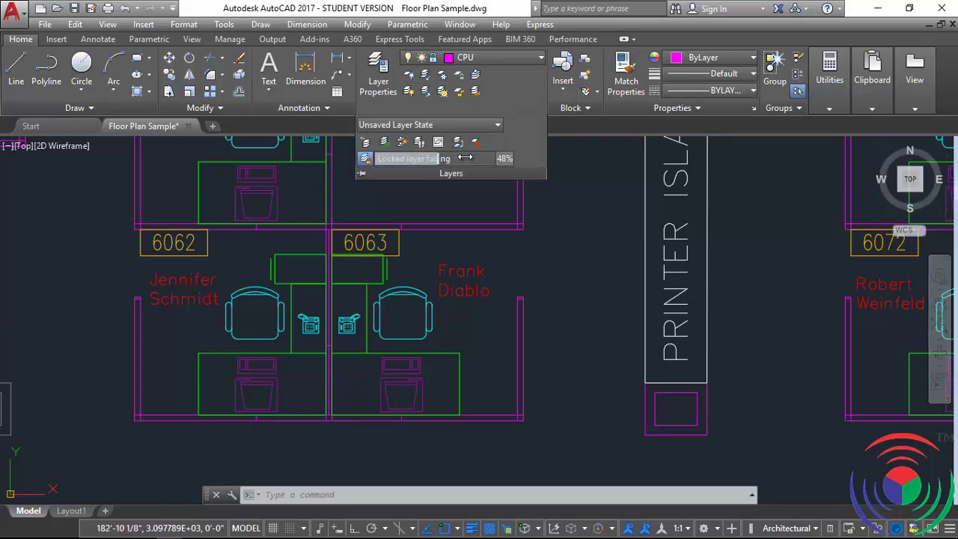
left_click_drag(500, 158, 634, 156)
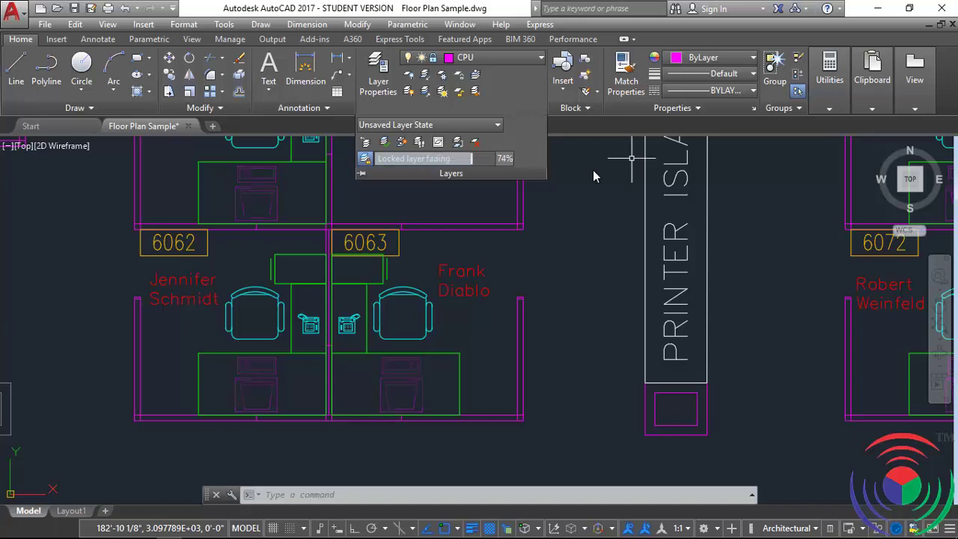
left_click(455, 111)
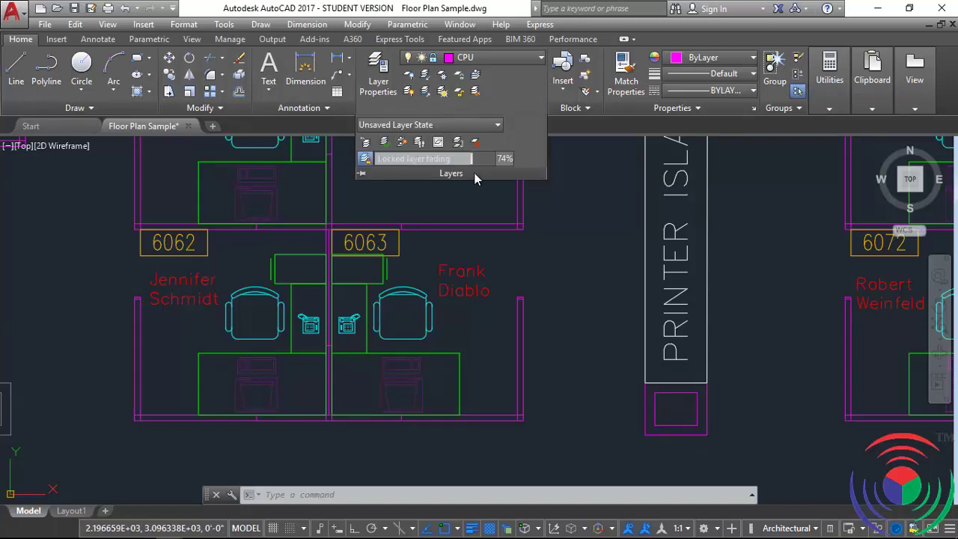
double_click(506, 159)
type("90")
key("Return")
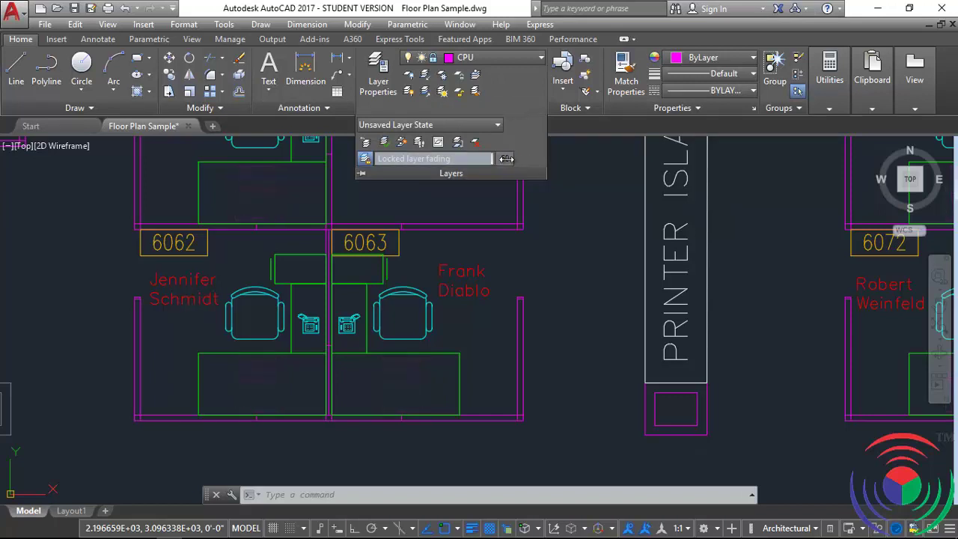
left_click_drag(506, 159, 505, 159)
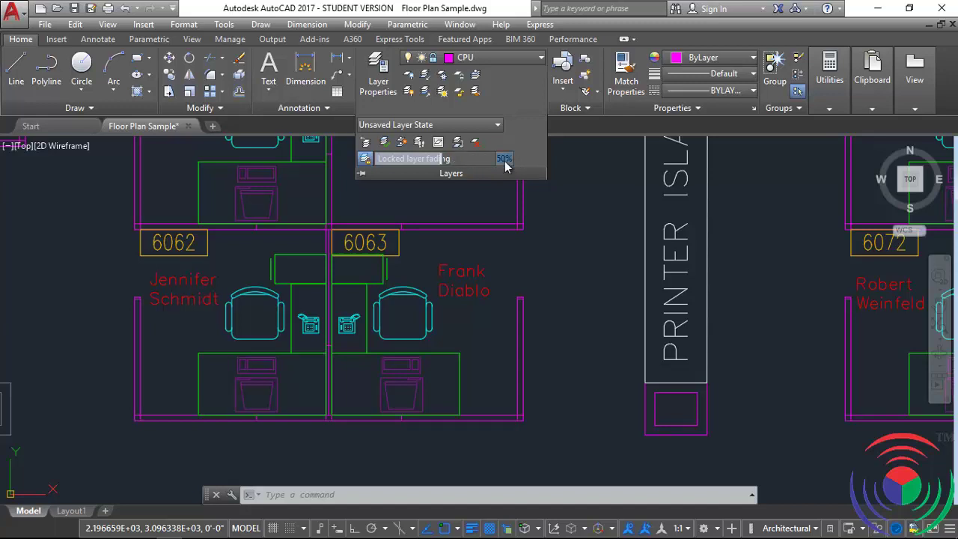
left_click_drag(504, 159, 502, 159)
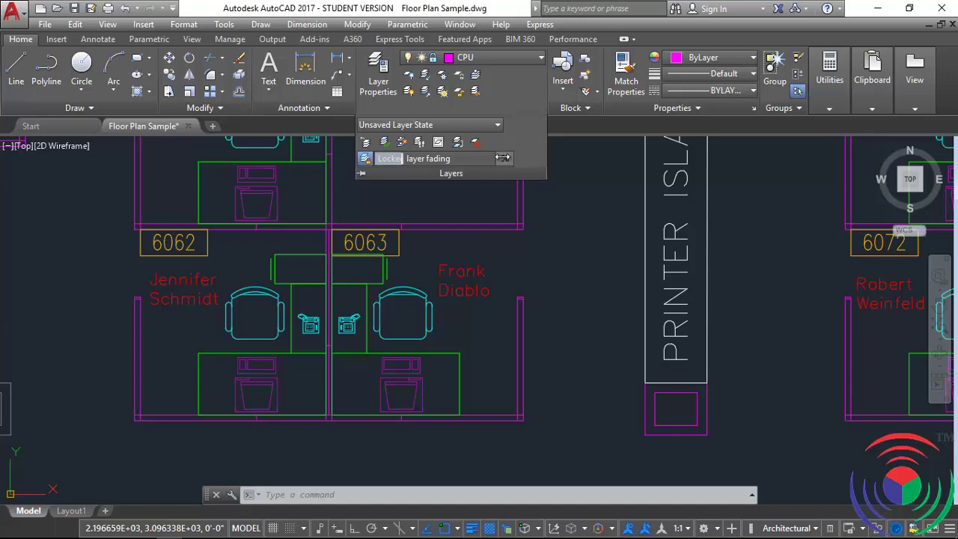
left_click_drag(502, 159, 485, 158)
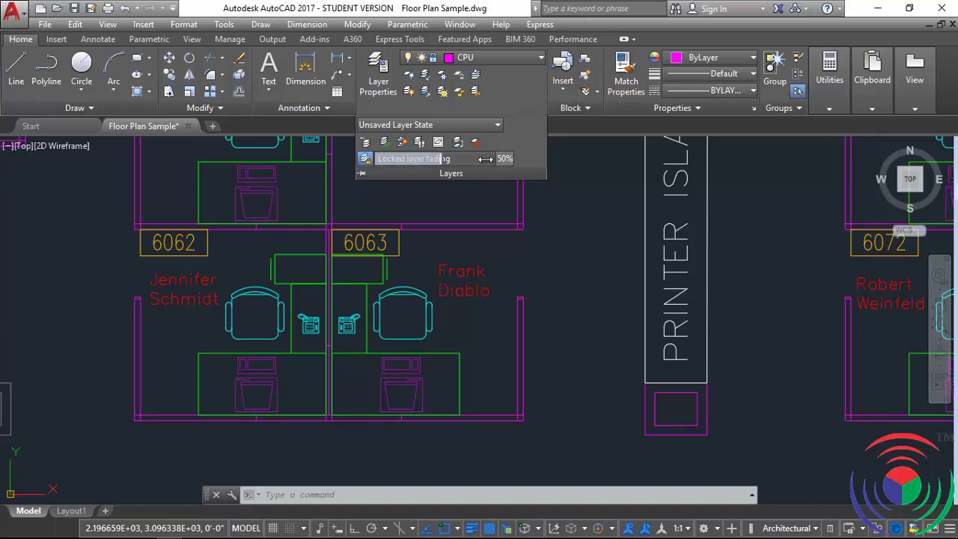
- Toggle locked layer fading off and back on so the locked CPU computers stay faded at 60%
left_click(365, 159)
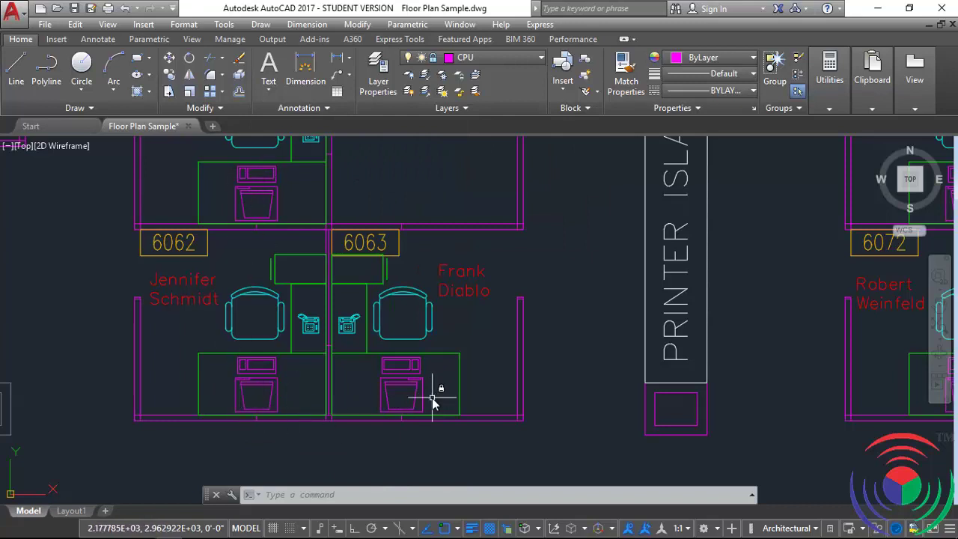
left_click(468, 108)
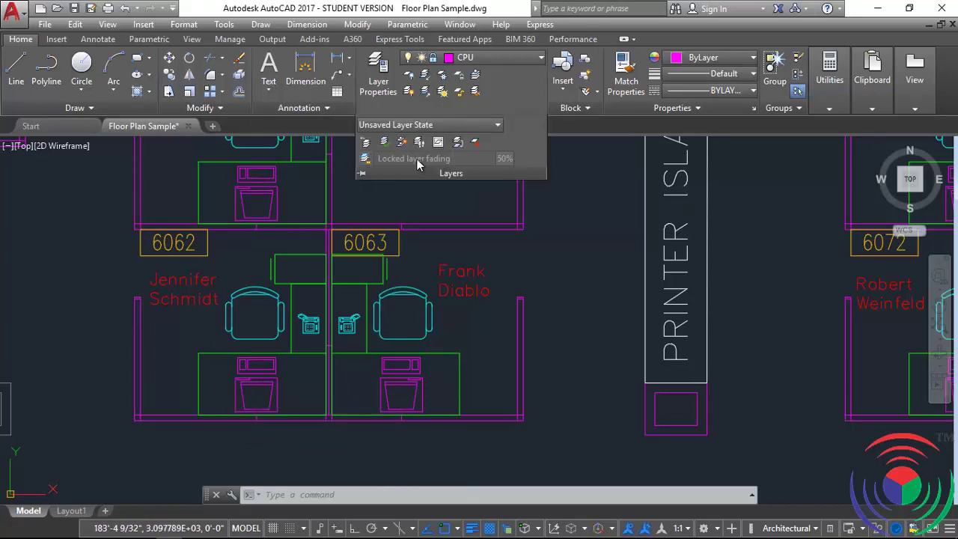
left_click(365, 159)
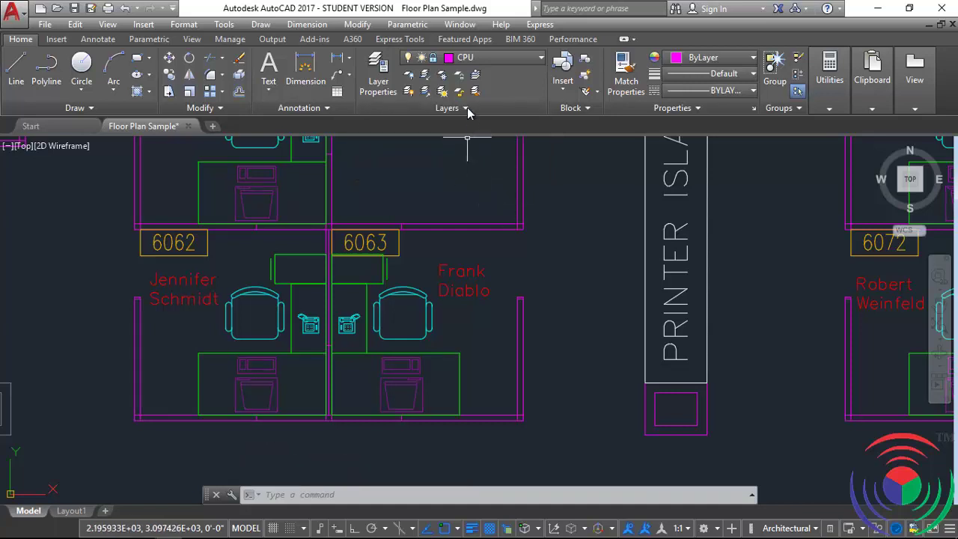
left_click(470, 107)
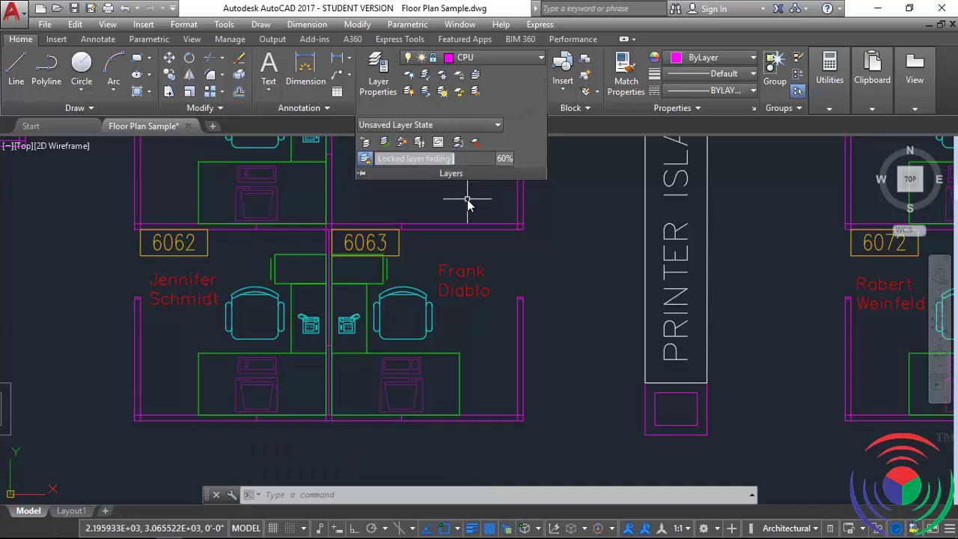